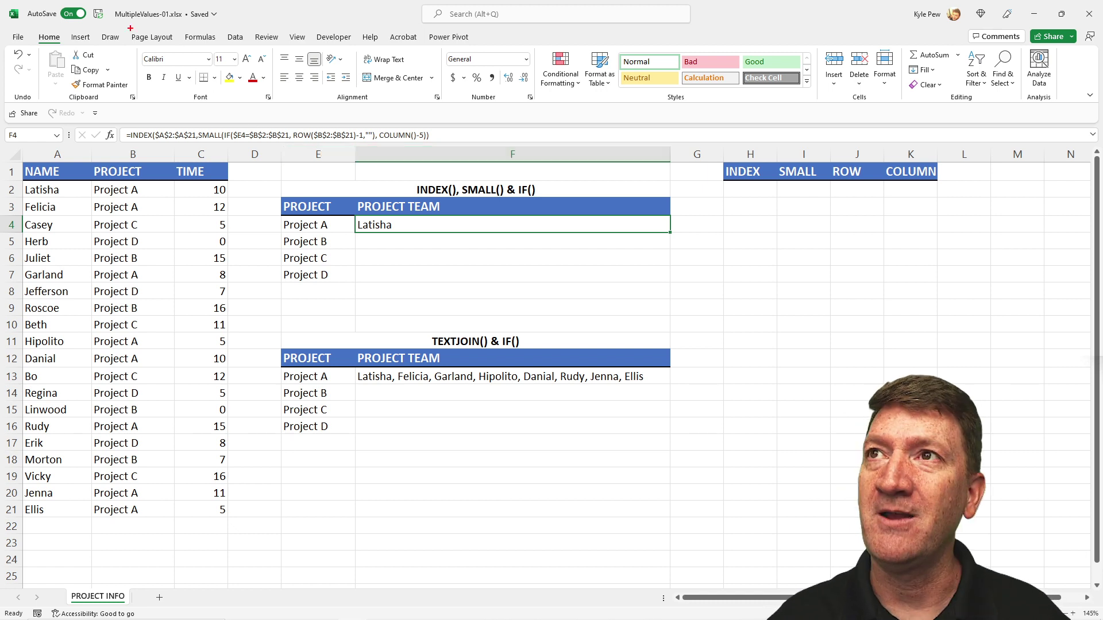
Annotate the workbook name, the A1:C22 source data, its NAME/PROJECT/TIME headers and the PROJECT list.
drag(156, 19, 174, 99)
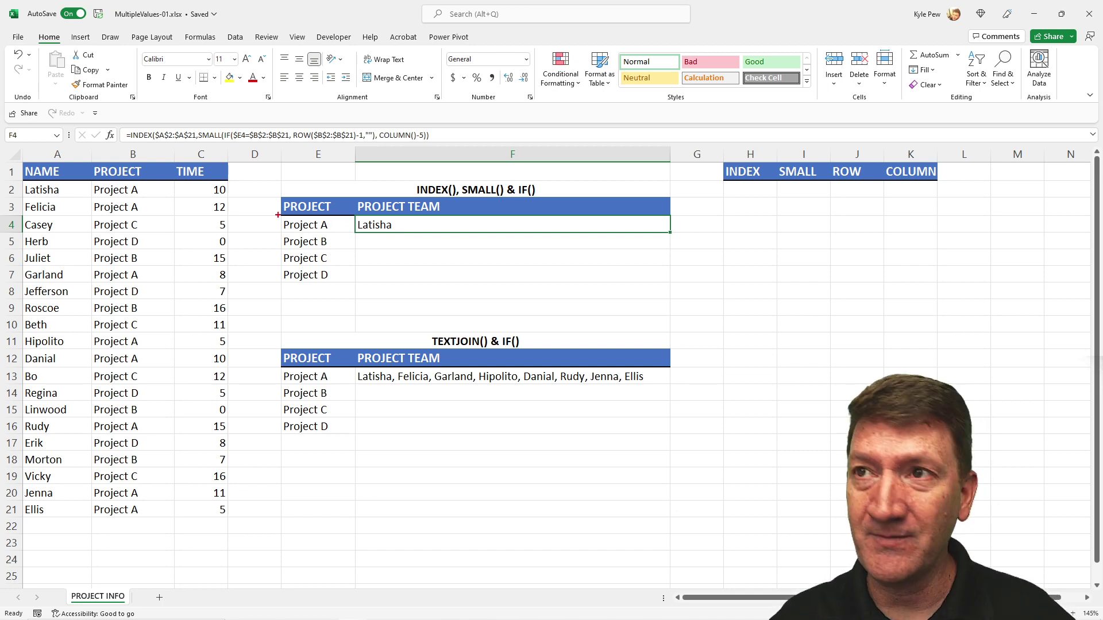
mouse_move(3, 147)
mouse_down()
mouse_move(119, 377)
mouse_move(242, 540)
mouse_up()
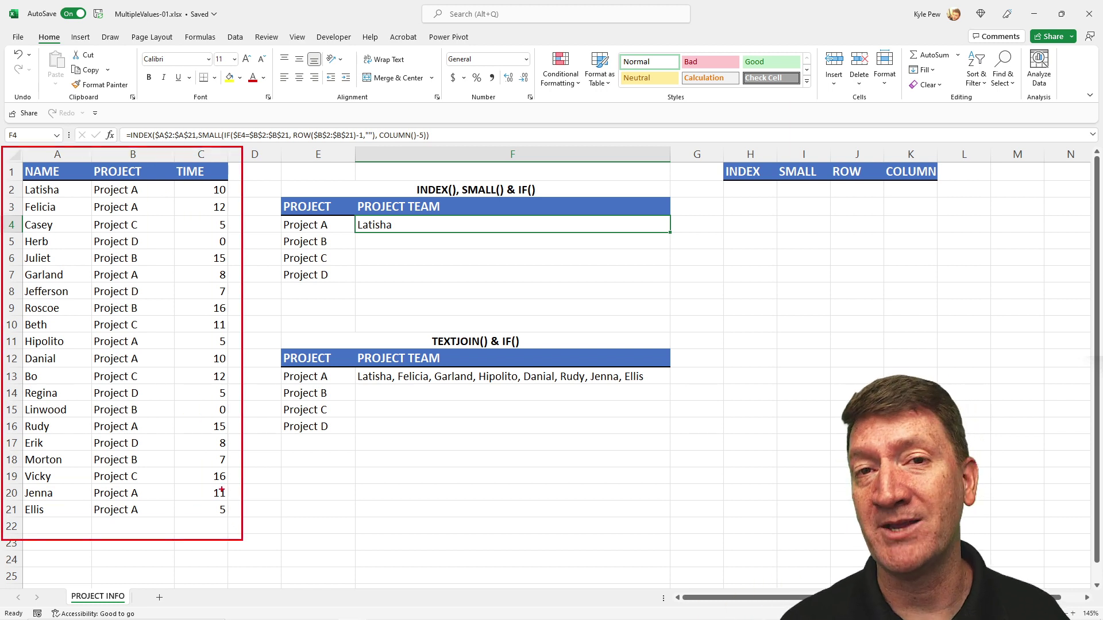
drag(68, 166, 89, 129)
drag(141, 166, 161, 143)
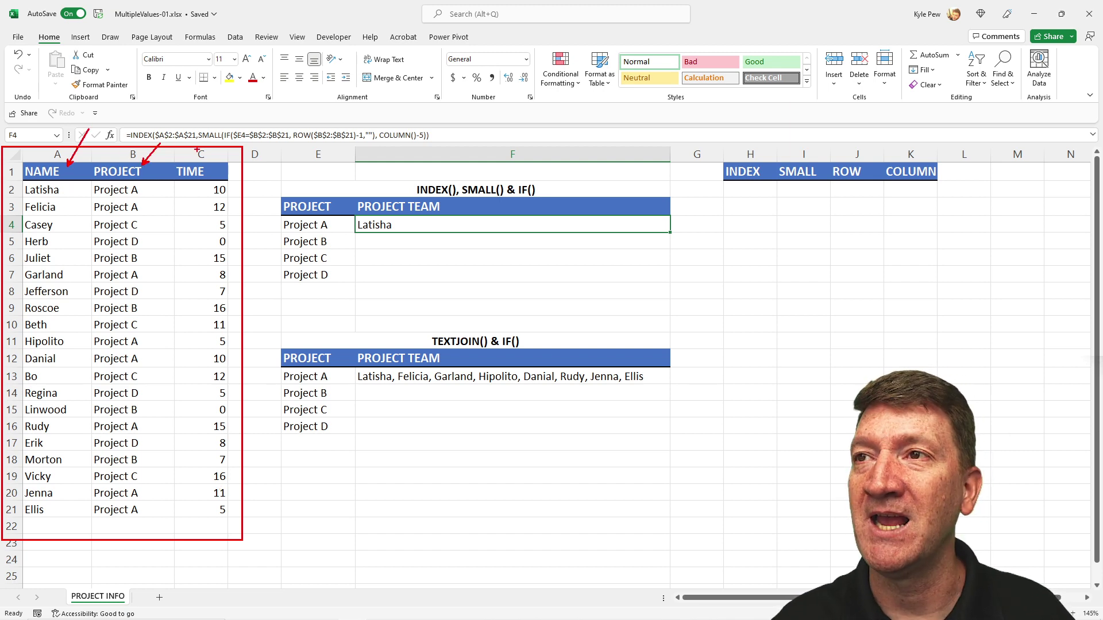
drag(216, 165, 234, 130)
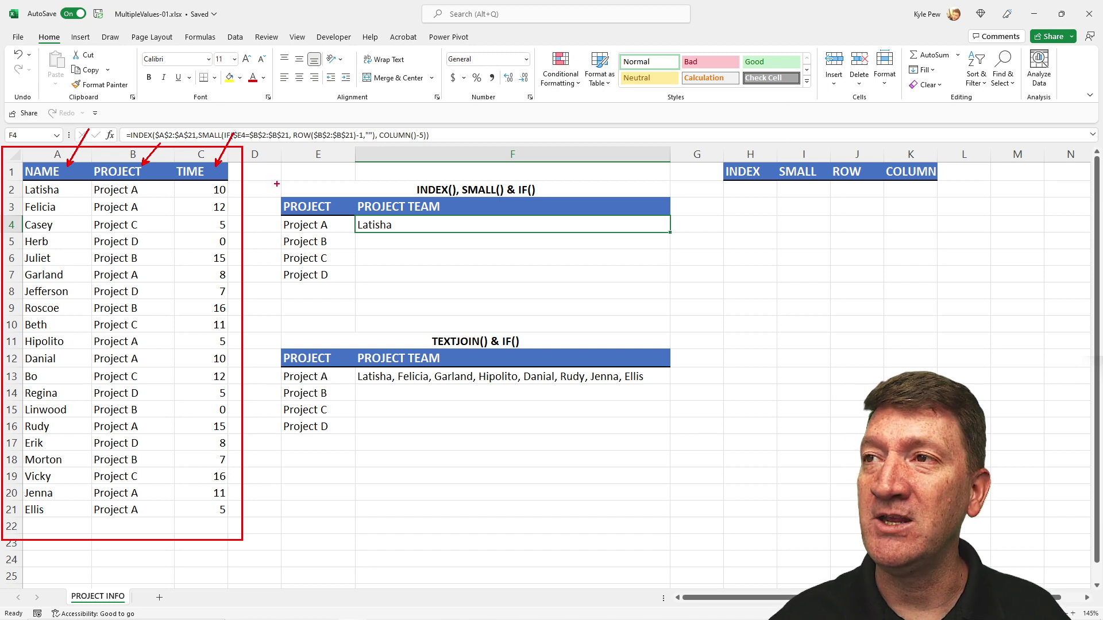
drag(277, 184, 348, 289)
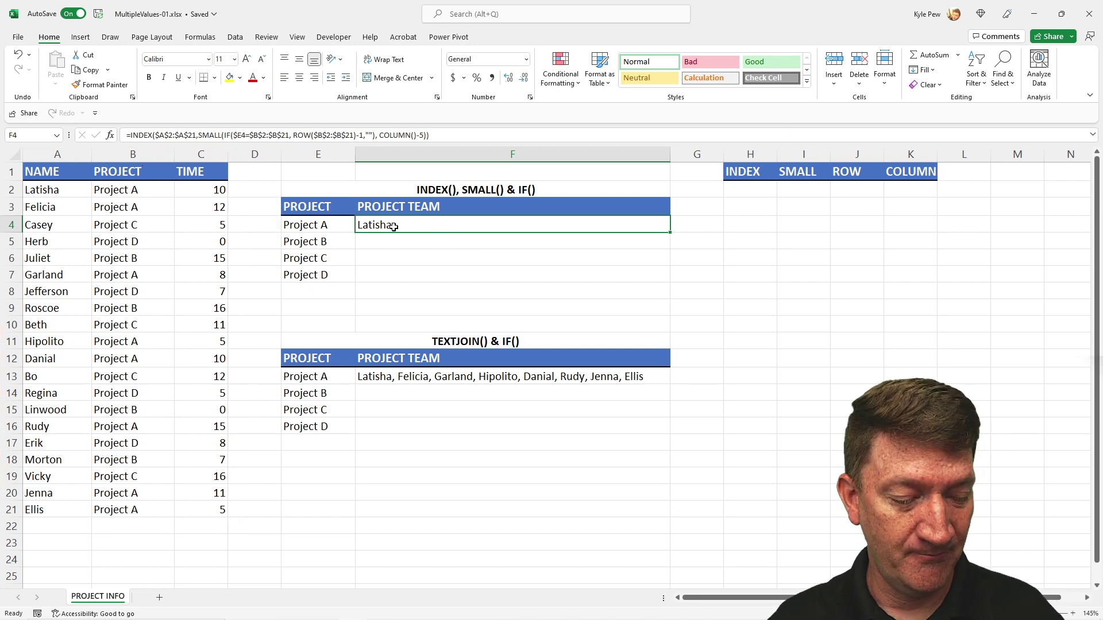
Annotate the INDEX, SMALL, IF, ROW and COLUMN parts of F4's formula, then clear the marks.
drag(112, 118, 489, 152)
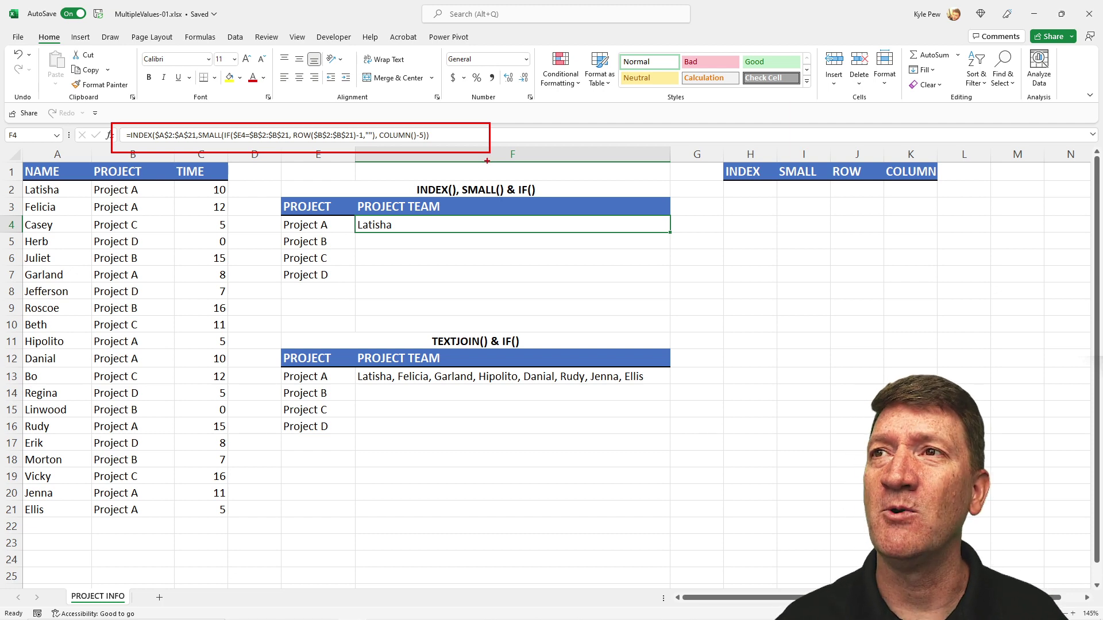
drag(145, 123, 157, 84)
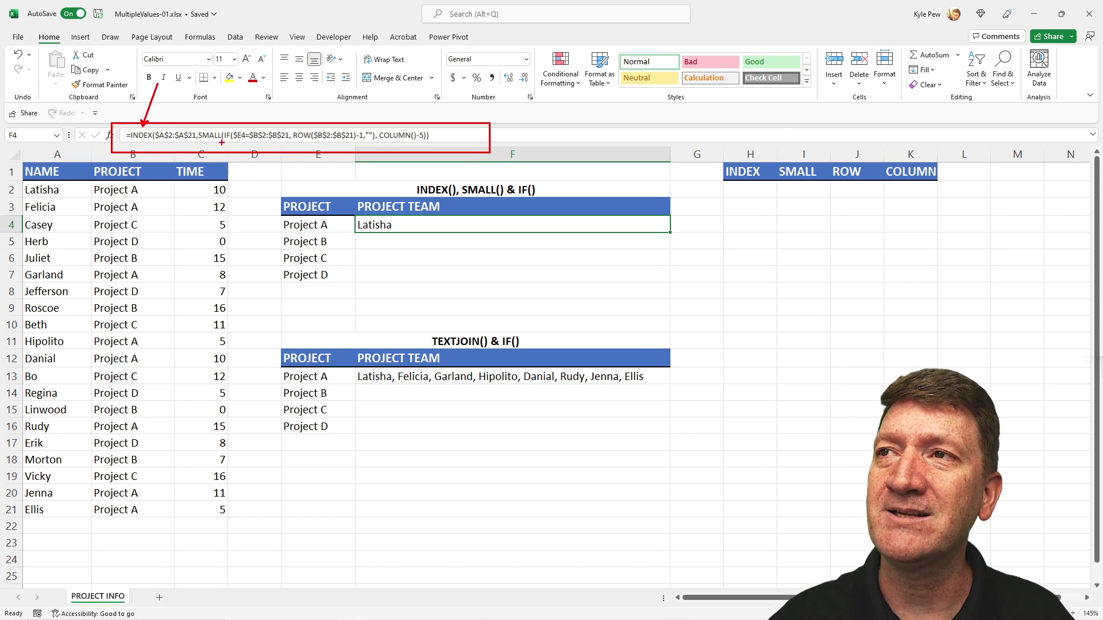
drag(213, 143, 213, 174)
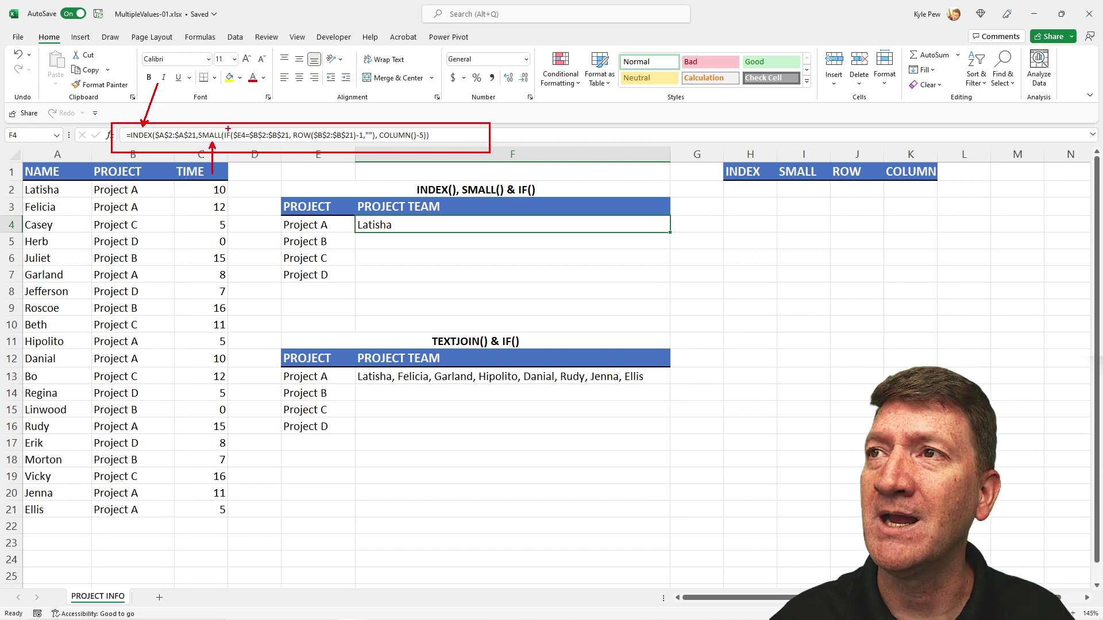
drag(229, 127, 235, 89)
drag(302, 142, 314, 212)
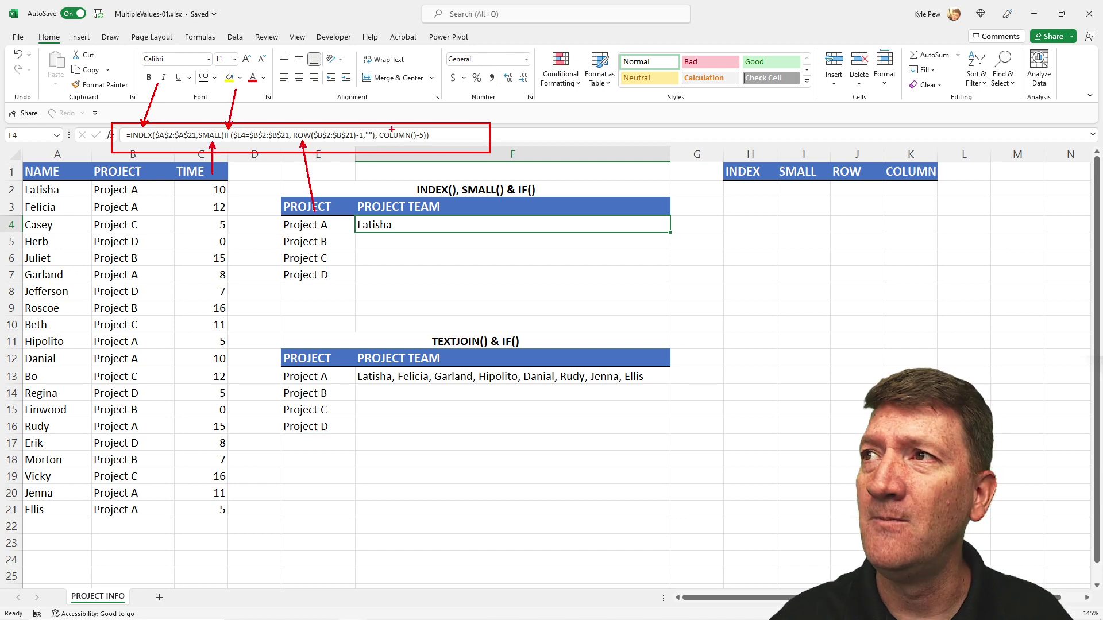
drag(391, 129, 399, 85)
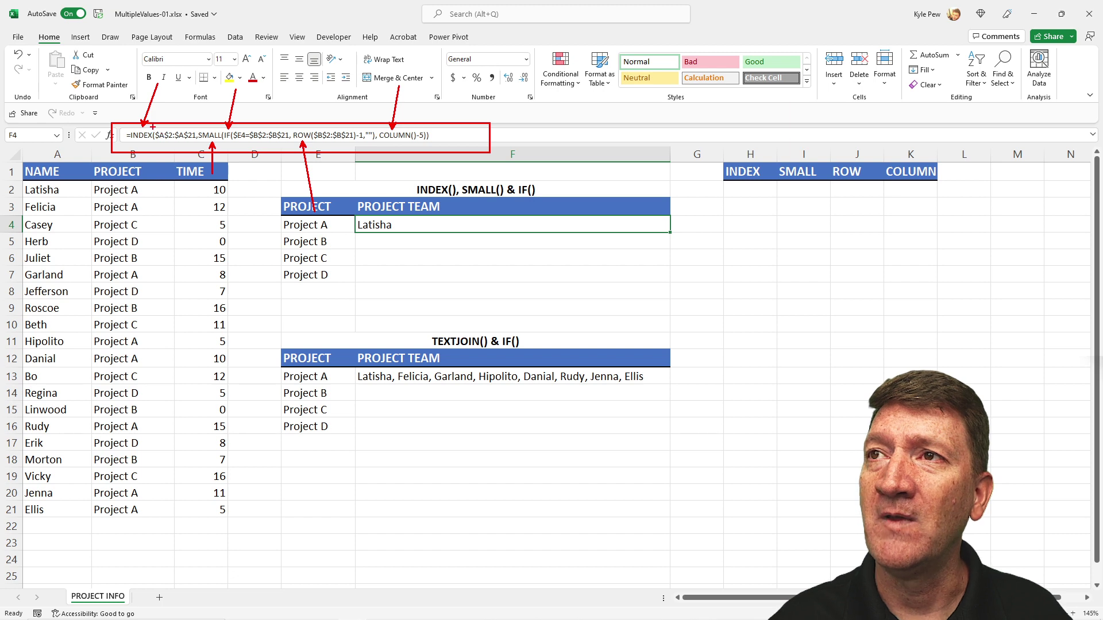
drag(152, 126, 198, 143)
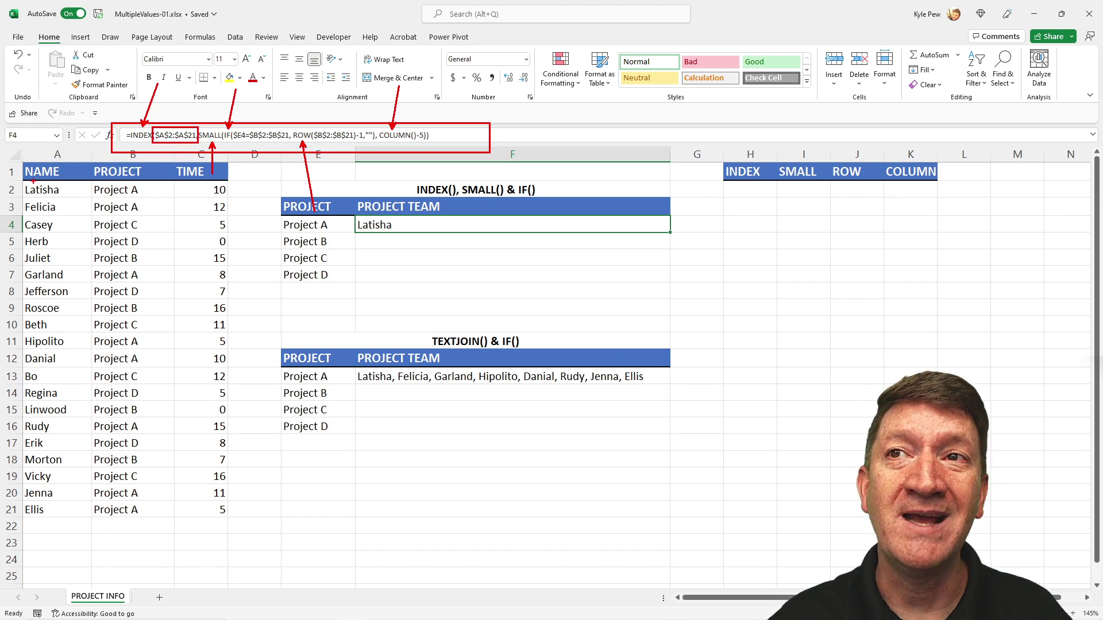
mouse_move(23, 181)
mouse_down()
mouse_move(61, 252)
mouse_move(89, 518)
mouse_up()
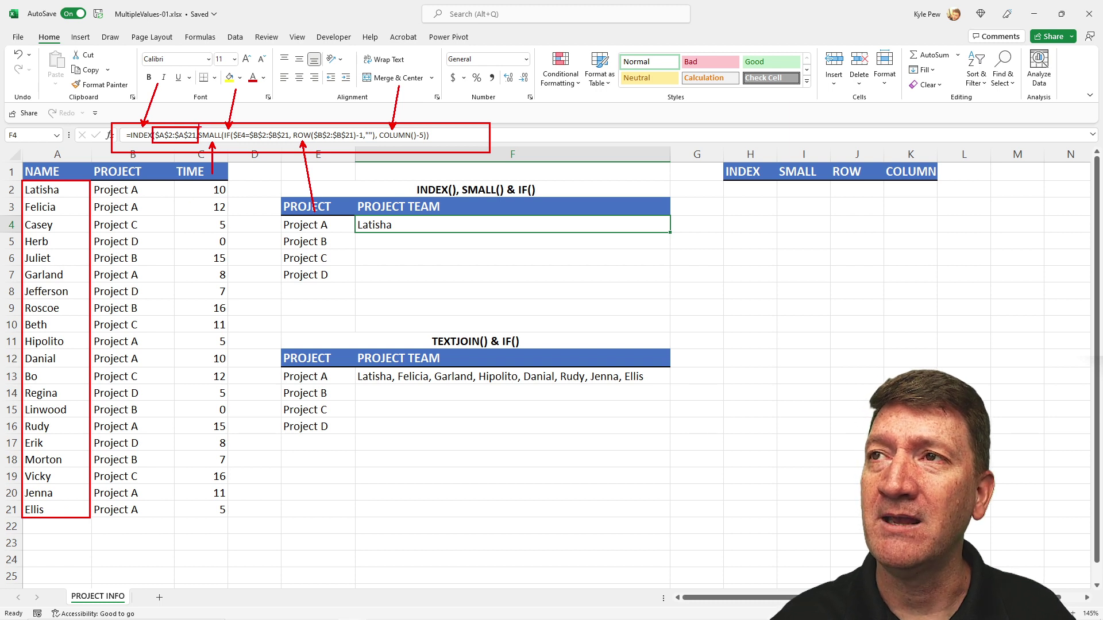
mouse_move(201, 128)
mouse_down()
mouse_move(284, 148)
mouse_move(428, 149)
mouse_up()
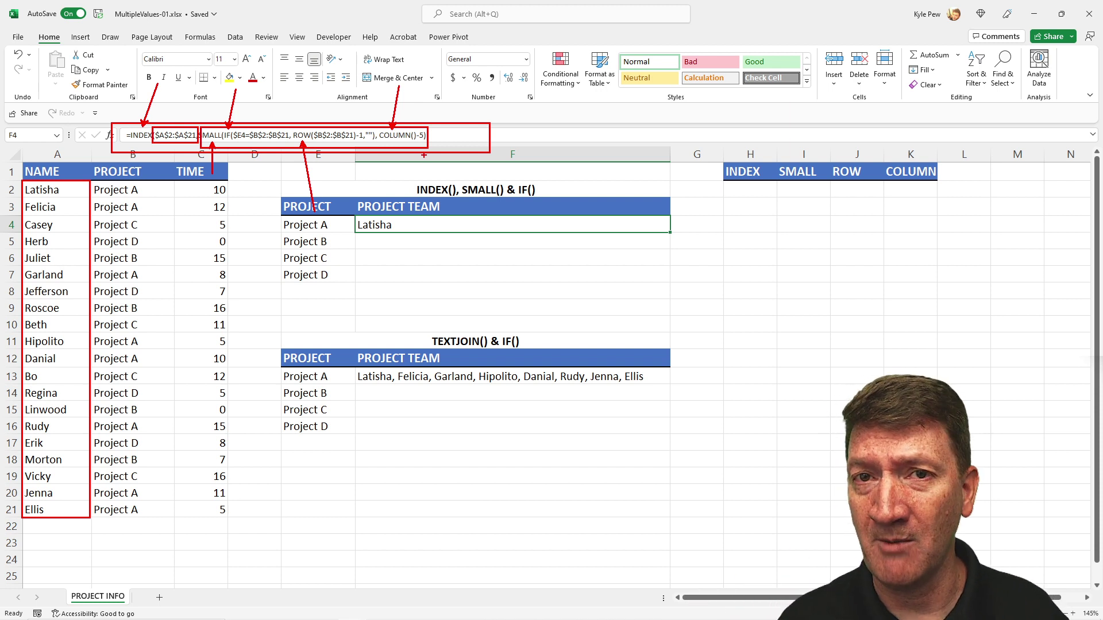
key(Escape)
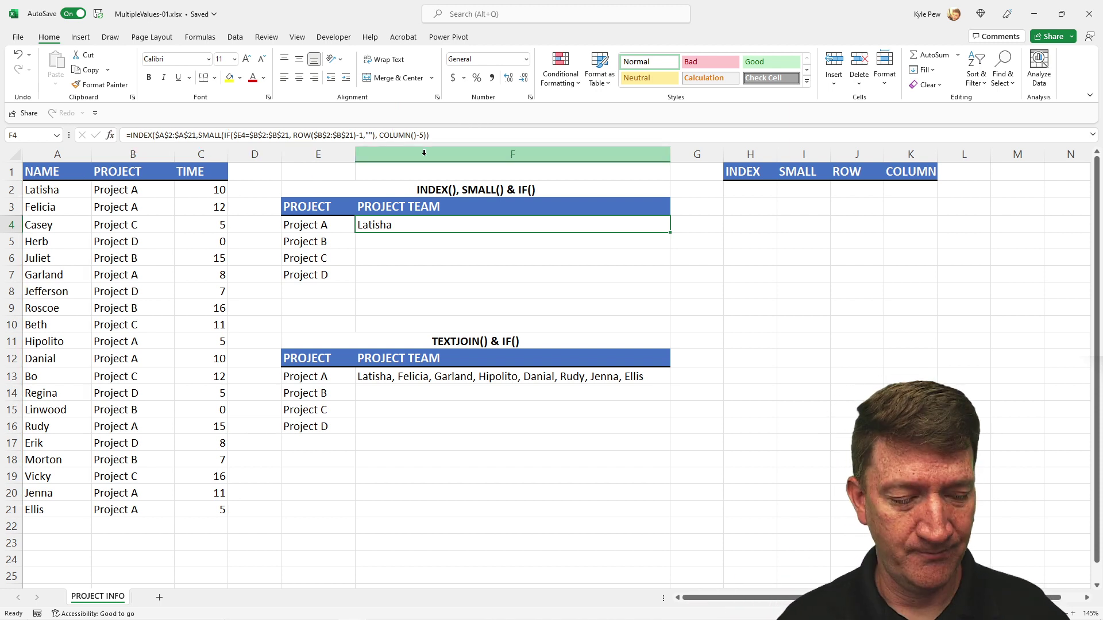
Enter =INDEX(A2:A21,4) in H2 so it returns Herb.
click(744, 195)
text(=index()
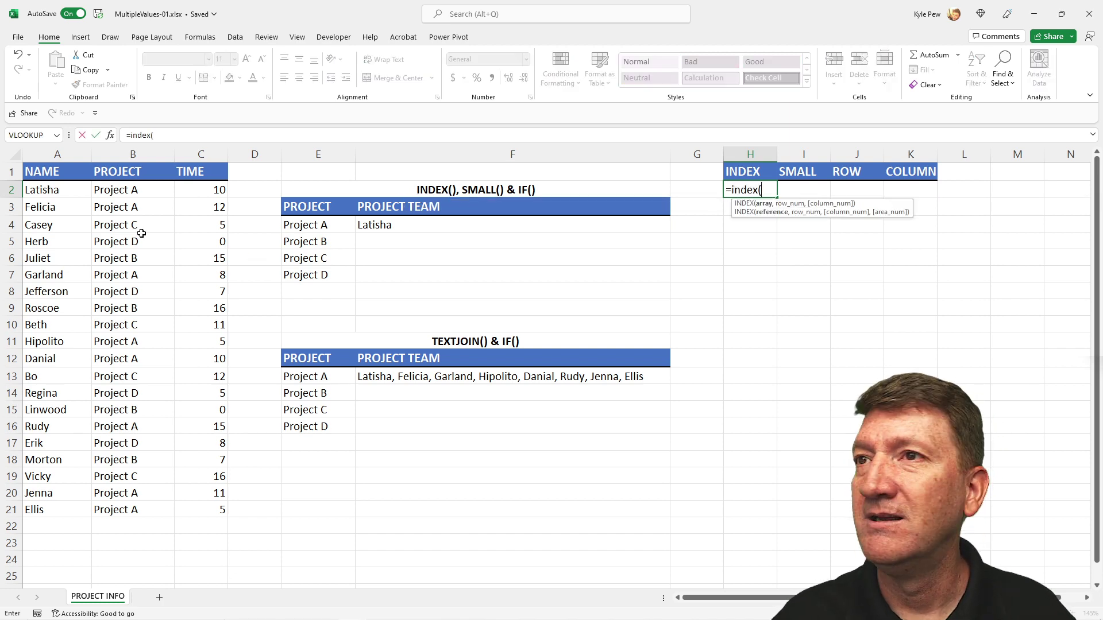
drag(68, 194, 49, 512)
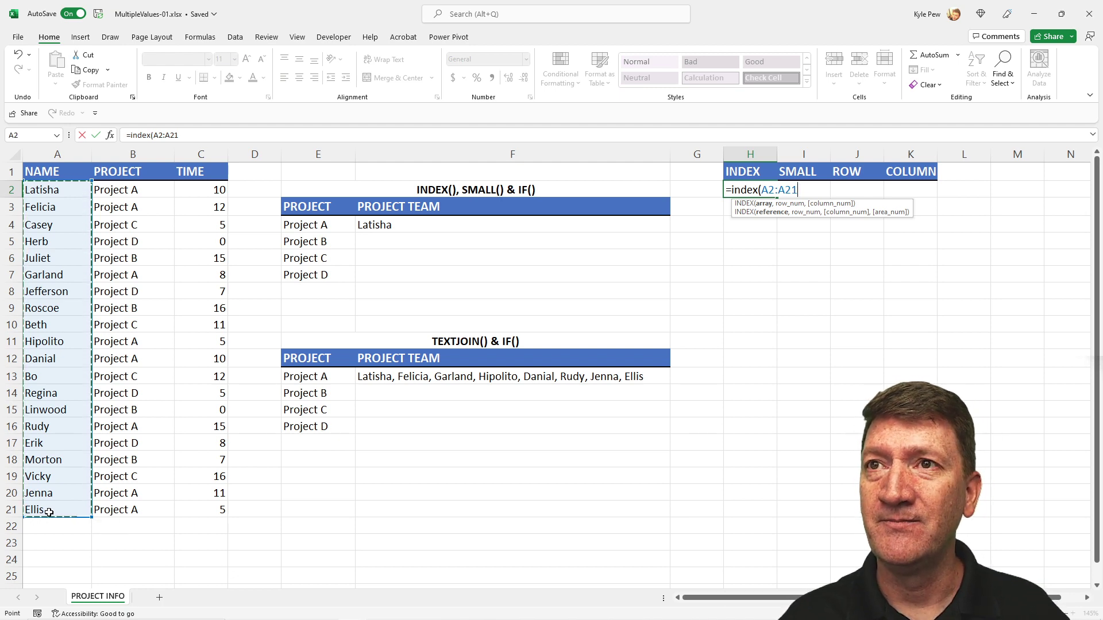
text(,)
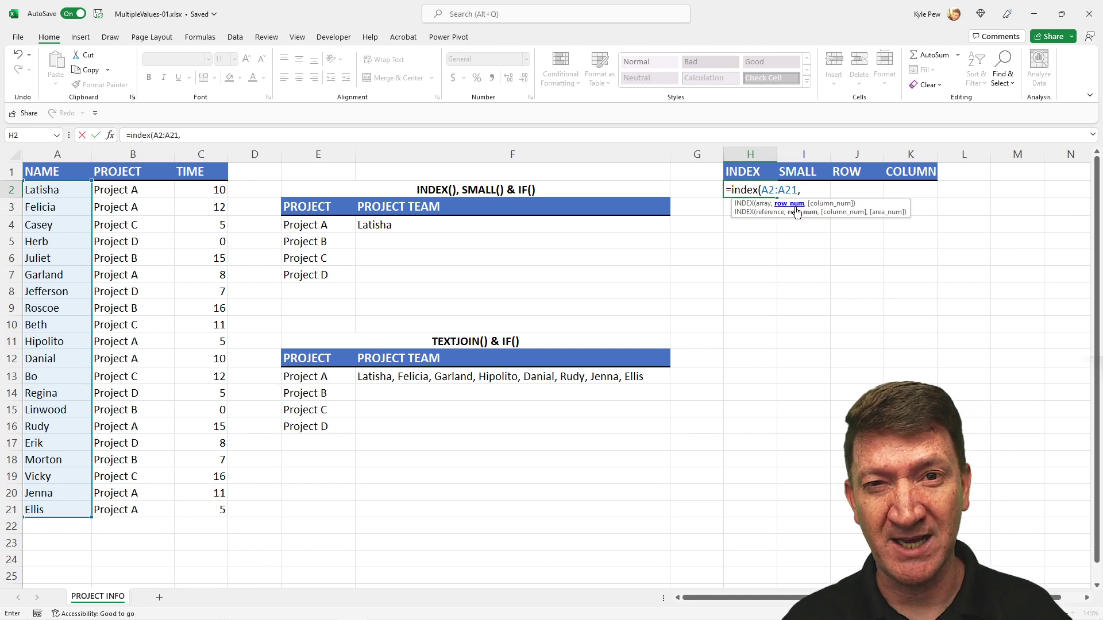
text(4)
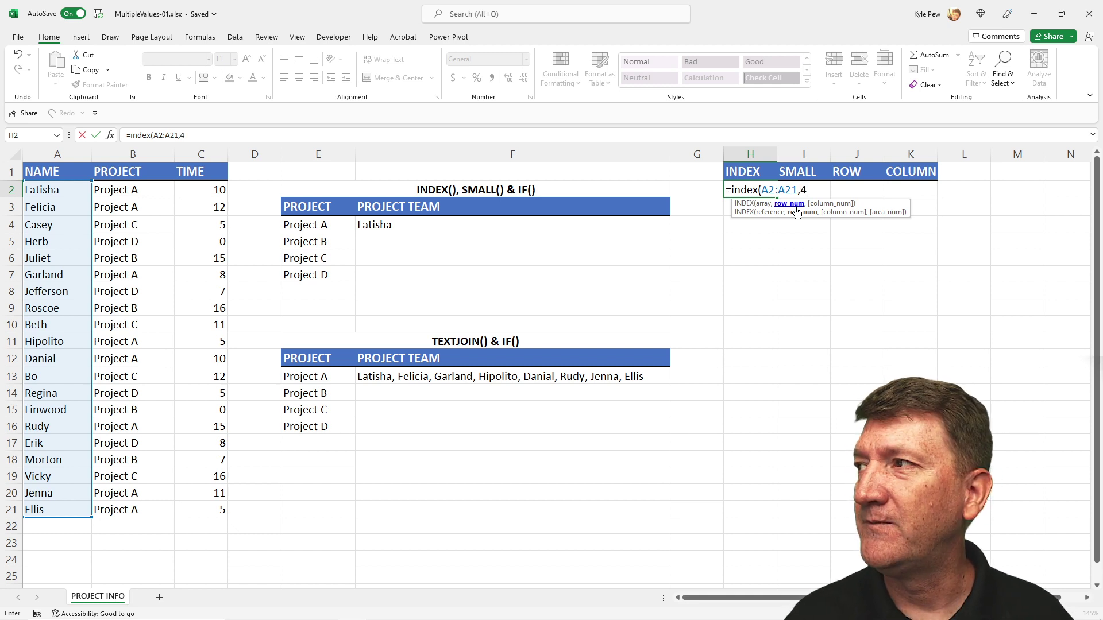
text())
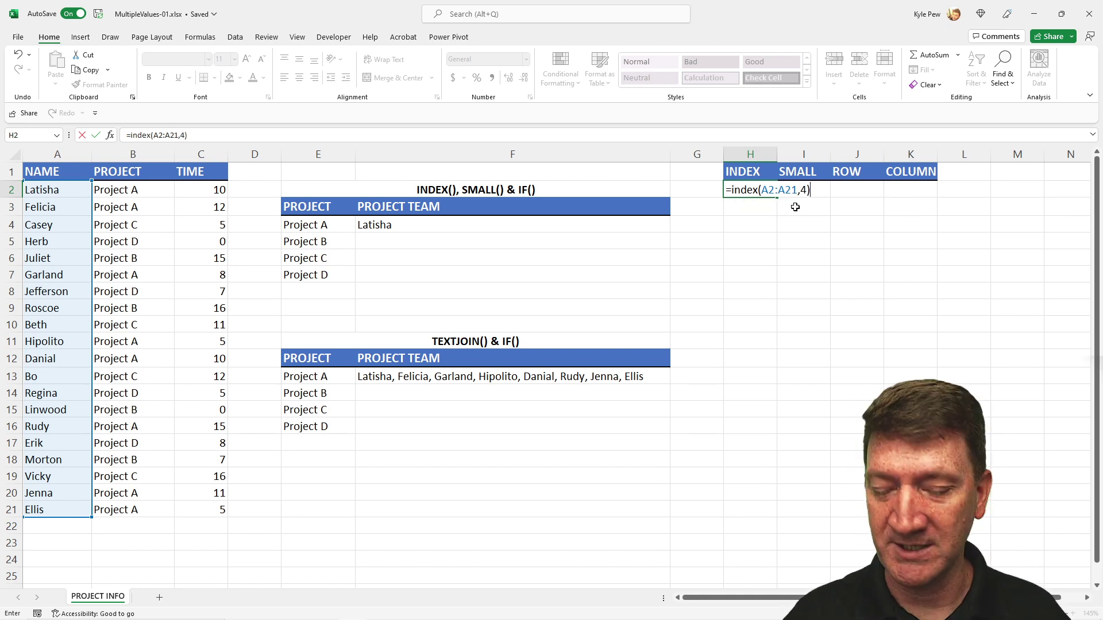
key(Return)
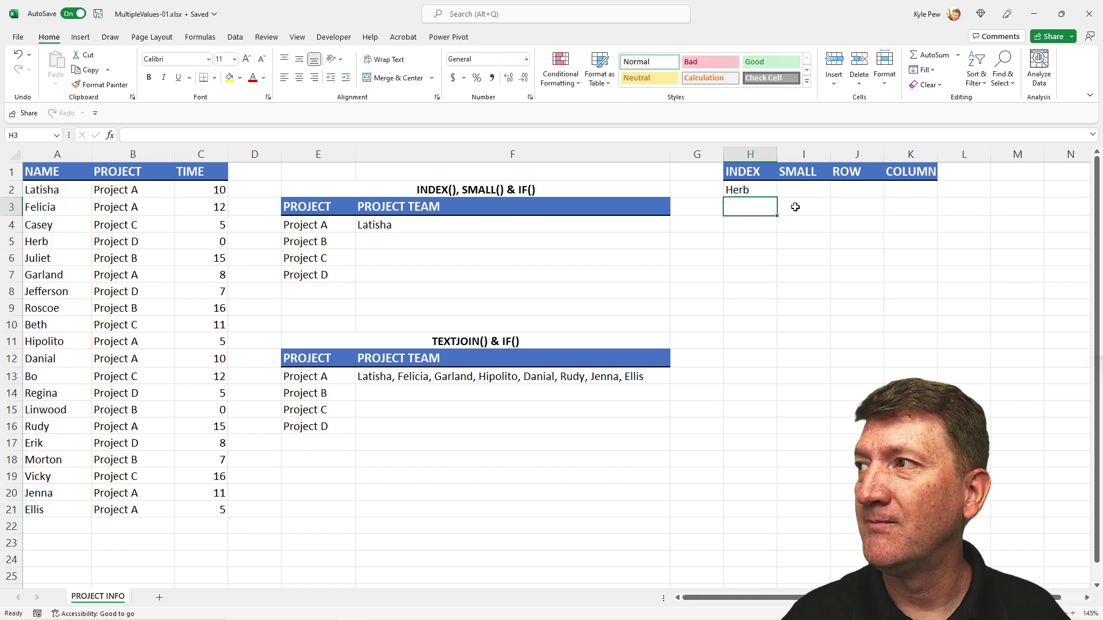
click(743, 191)
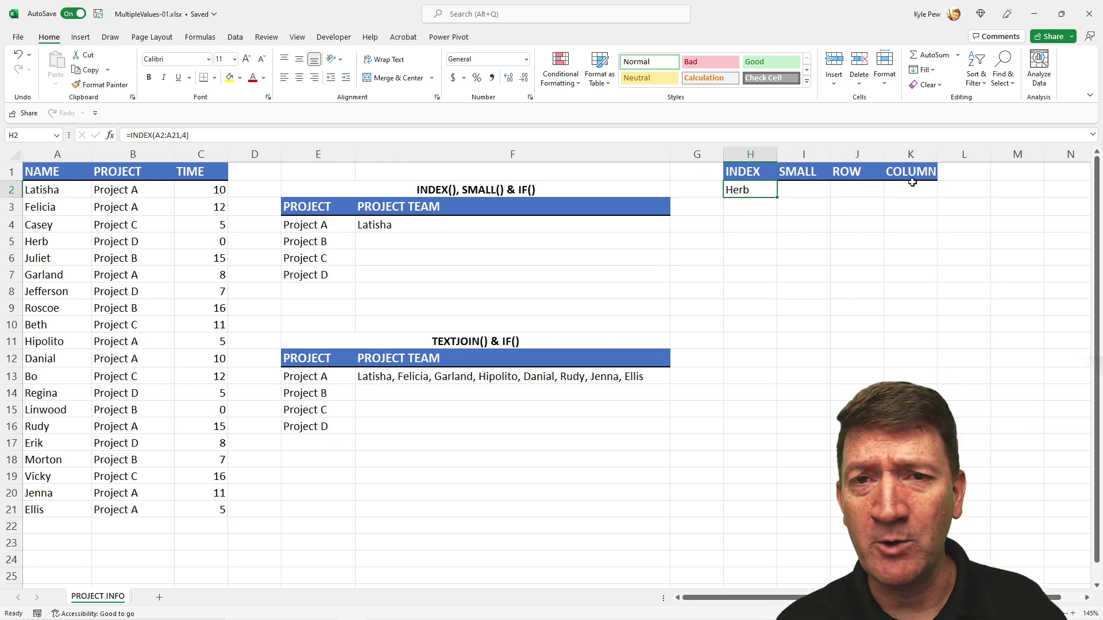
Widen column K slightly and enter =COLUMN() in K2, returning 11.
click(913, 186)
drag(939, 152, 946, 152)
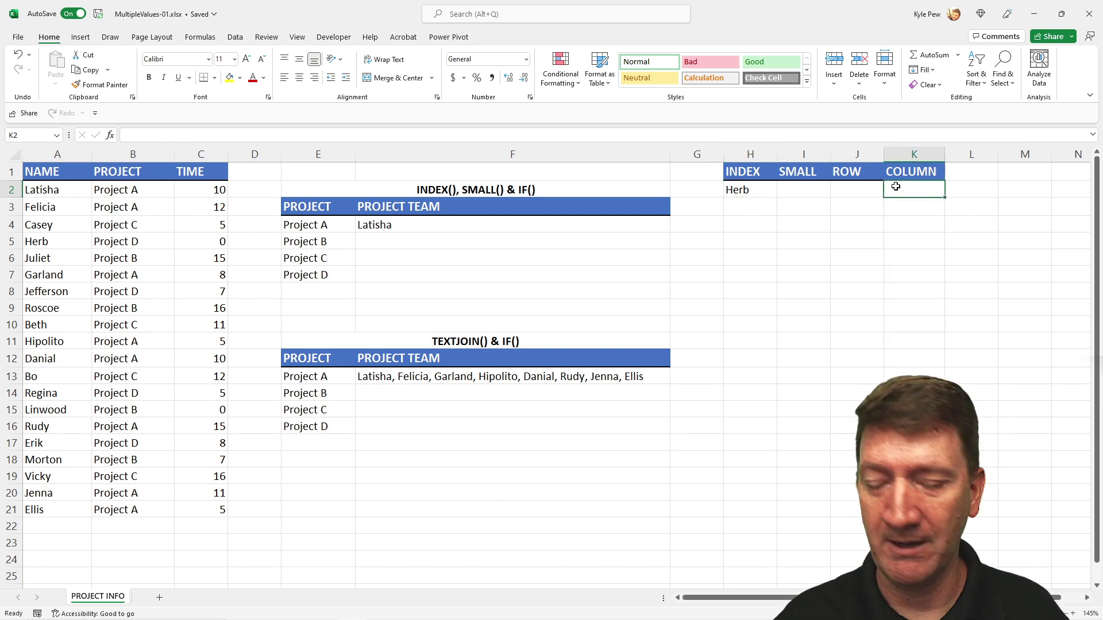
text(=COLUMN()
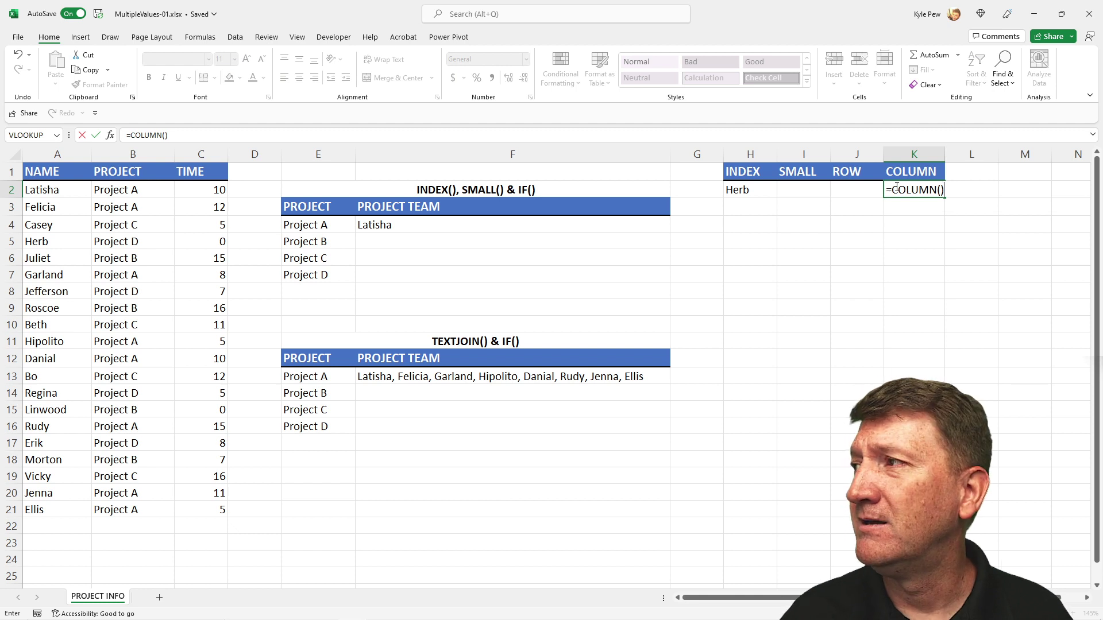
text())
key(Return)
click(923, 194)
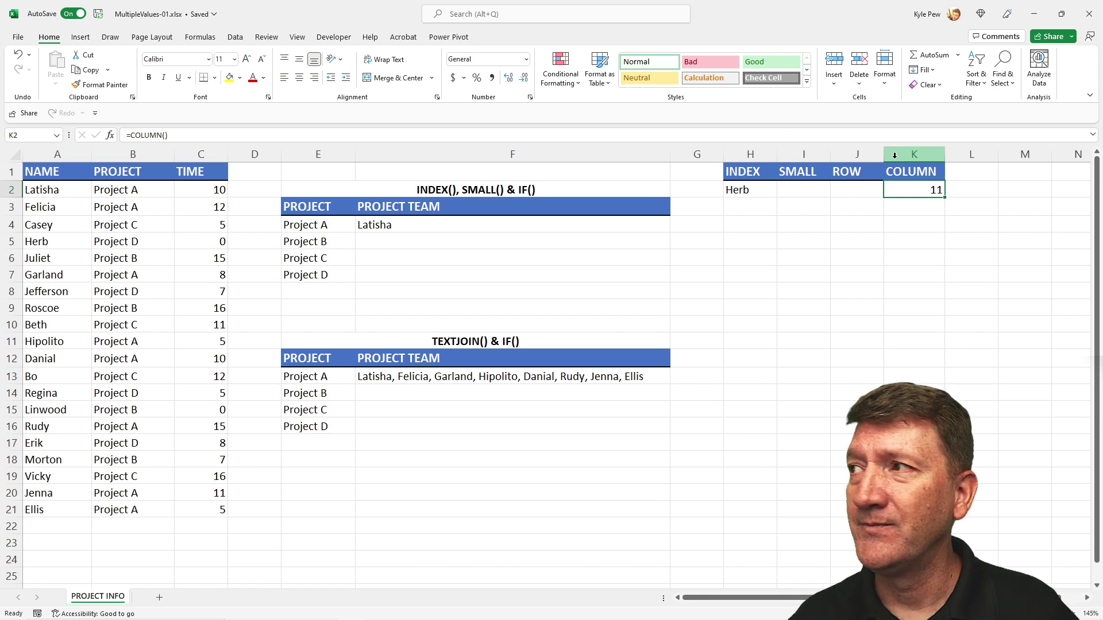
Enter =ROW() in J2, then amend it to =ROW()-1 so it returns 1.
click(842, 189)
text(=)
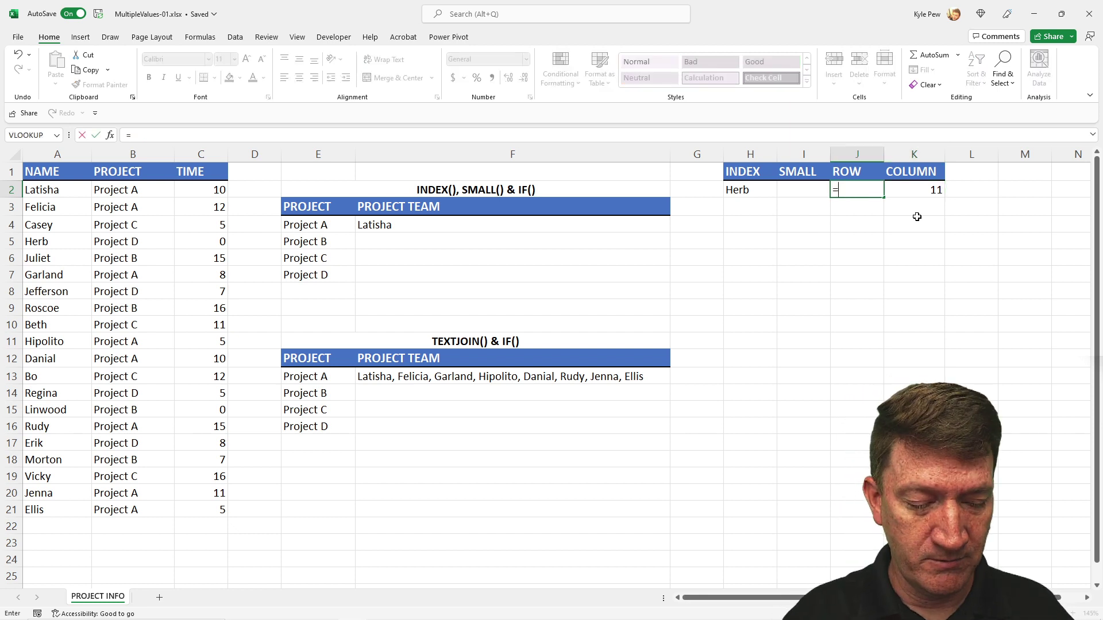
text(row())
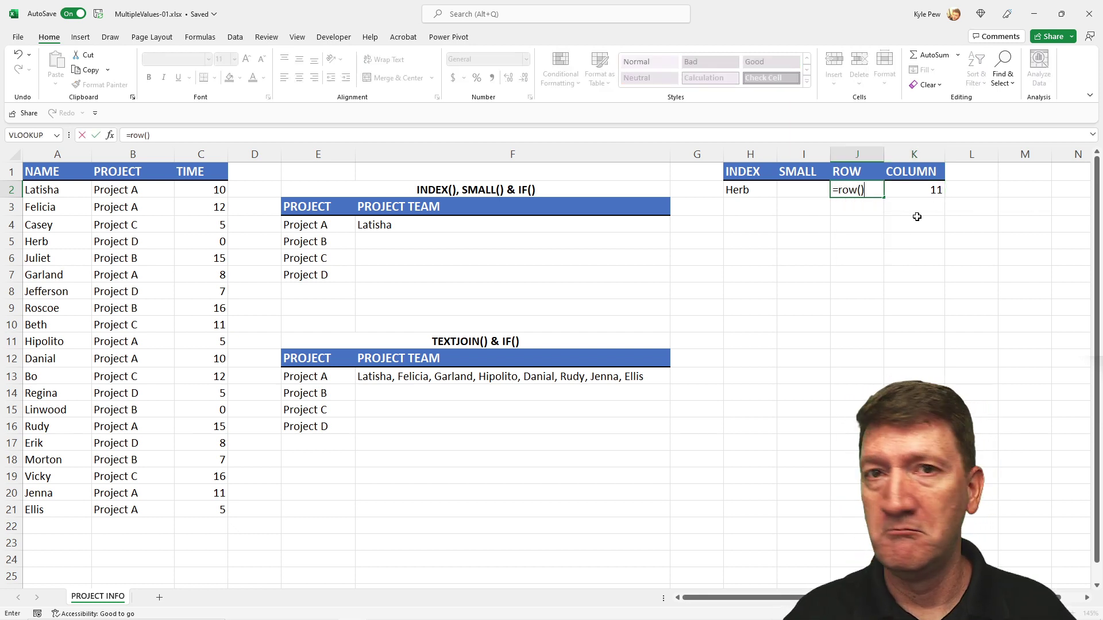
key(Return)
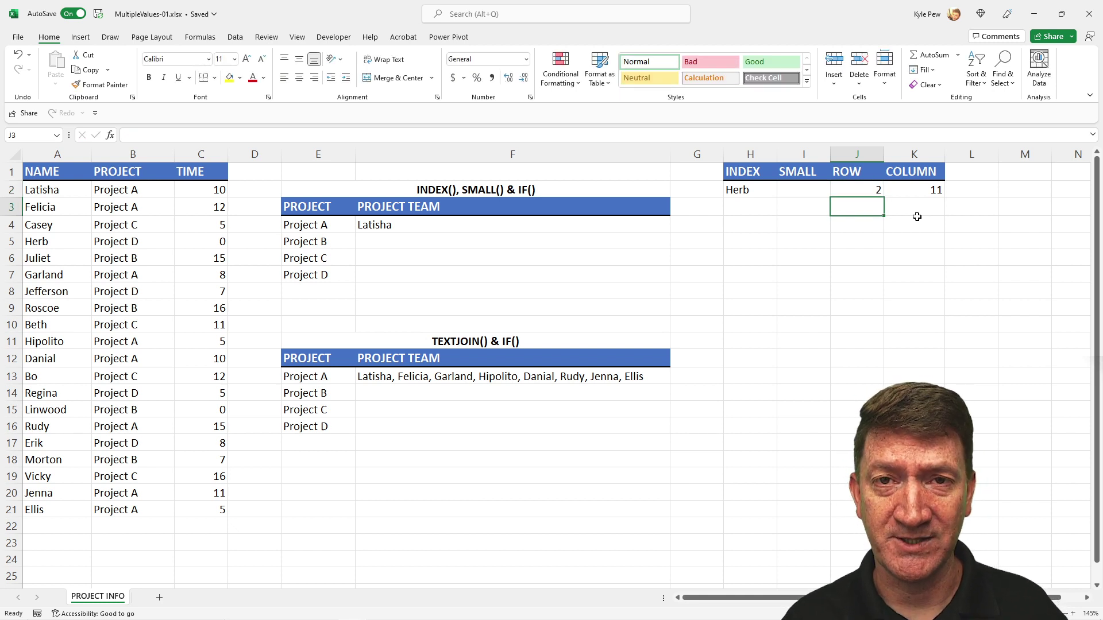
click(859, 191)
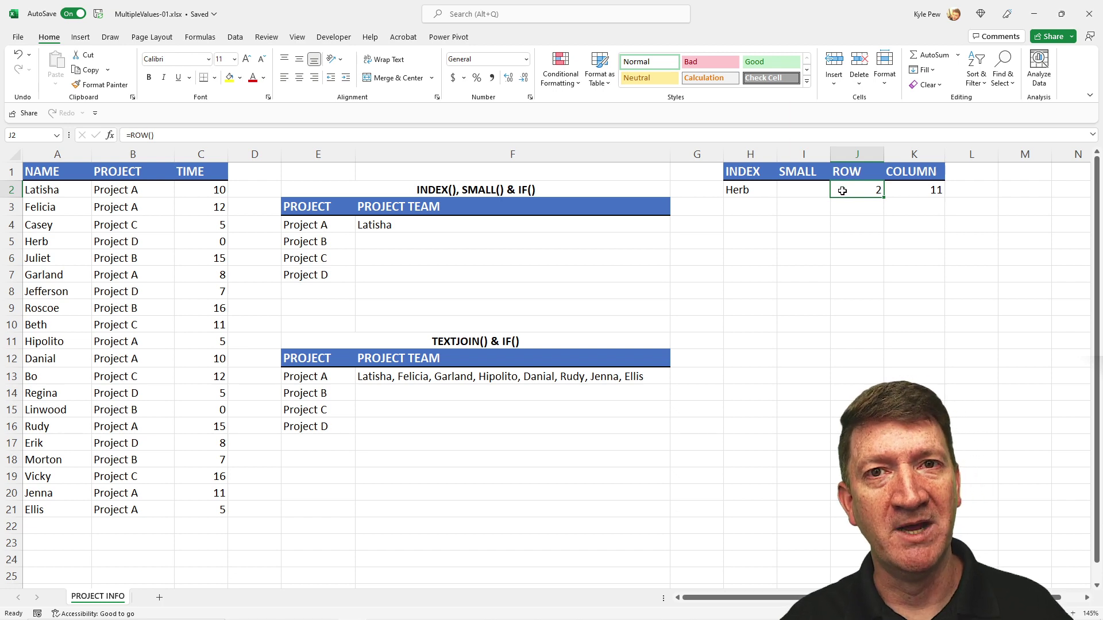
click(251, 130)
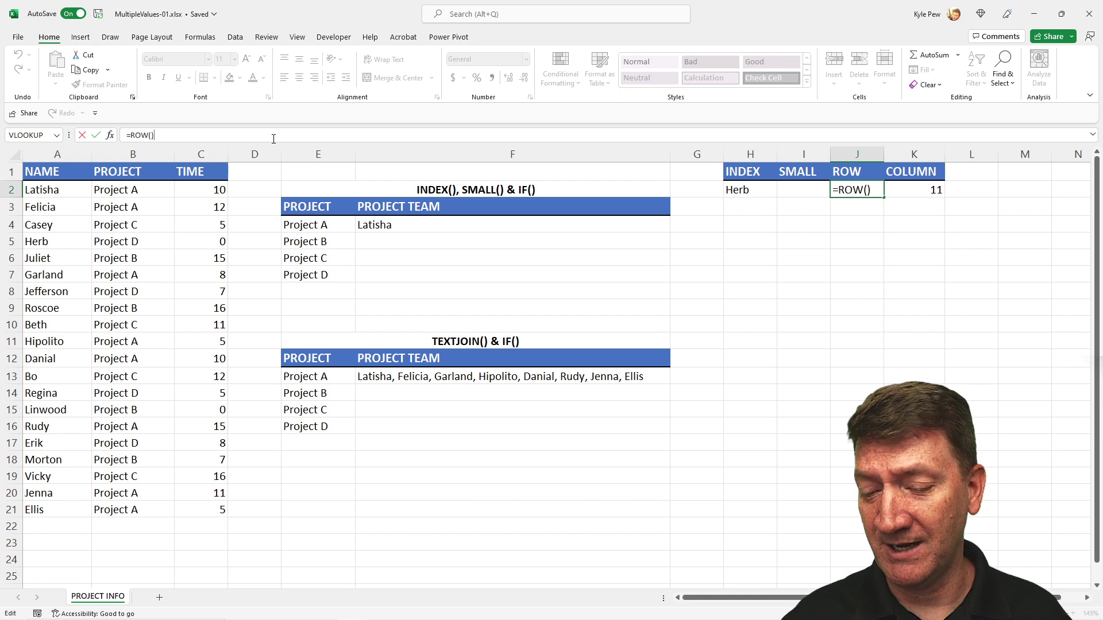
text(-1)
key(Return)
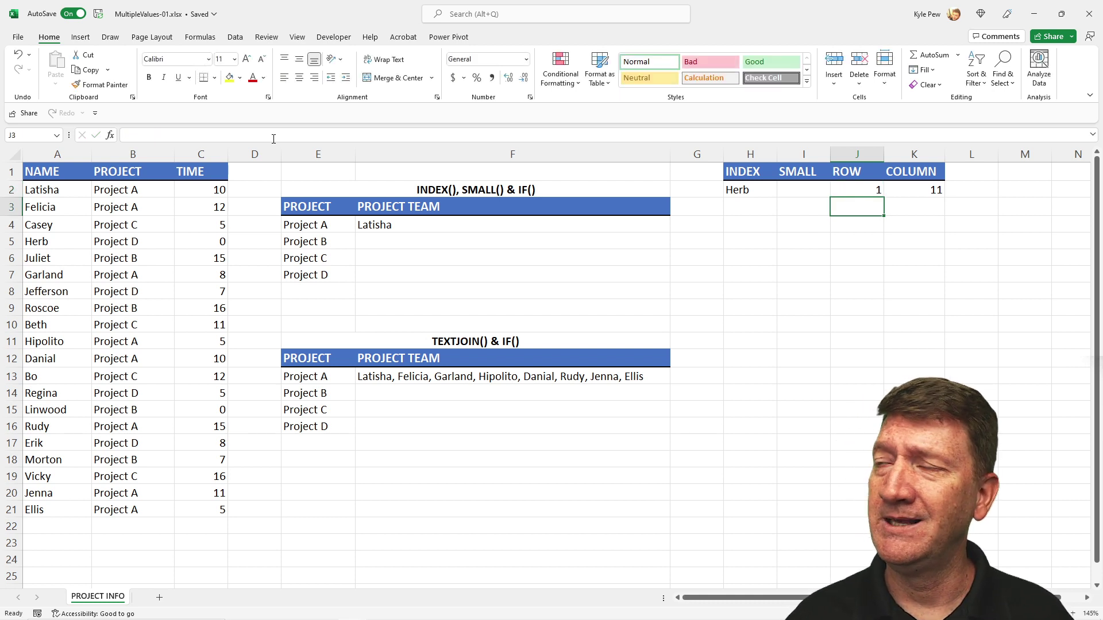
click(856, 188)
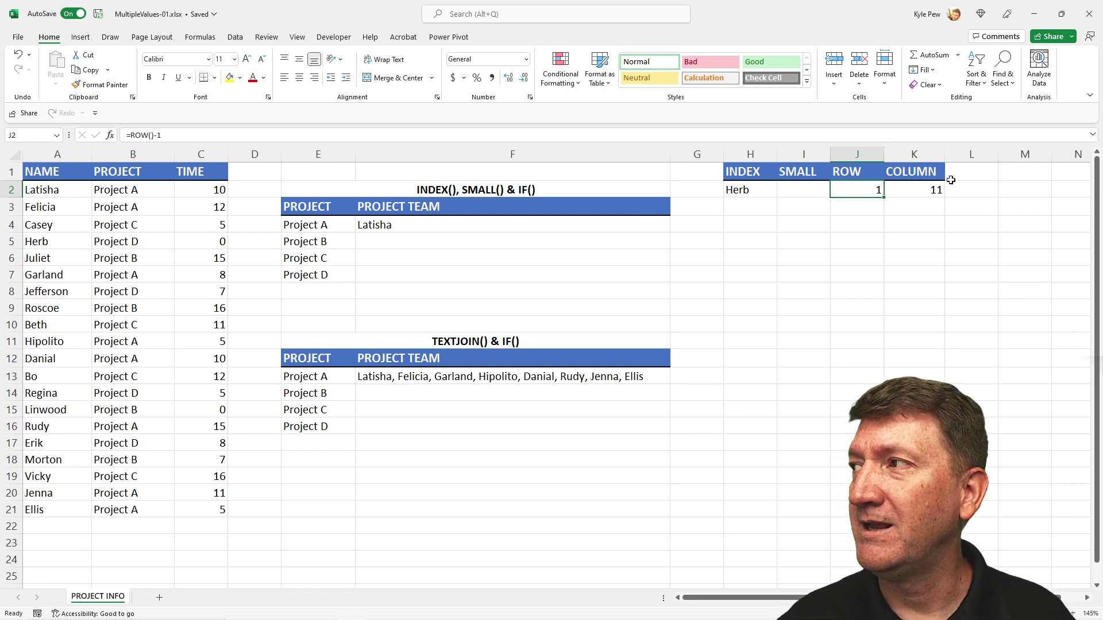
Append -5 to K2's formula, making it =COLUMN()-5 returning 6.
click(935, 193)
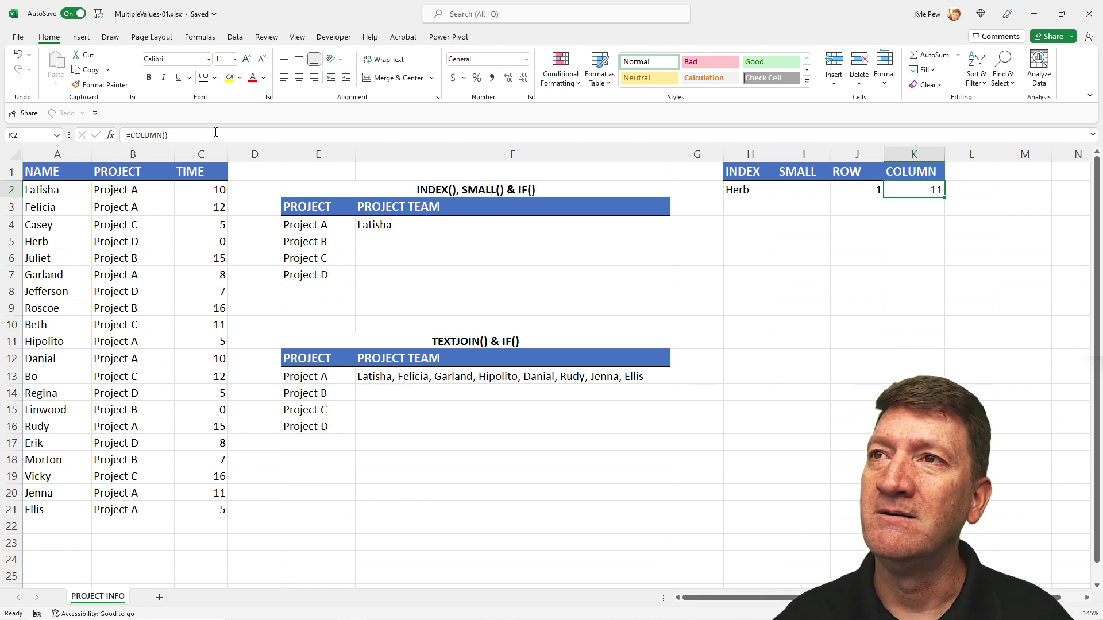
click(215, 135)
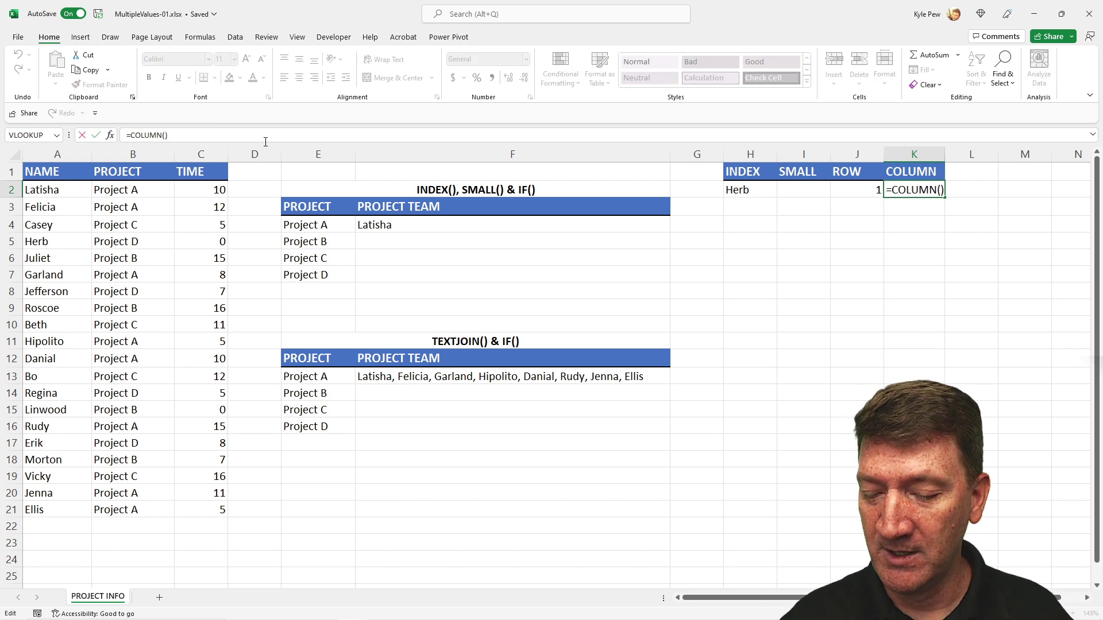
text(-5)
key(Return)
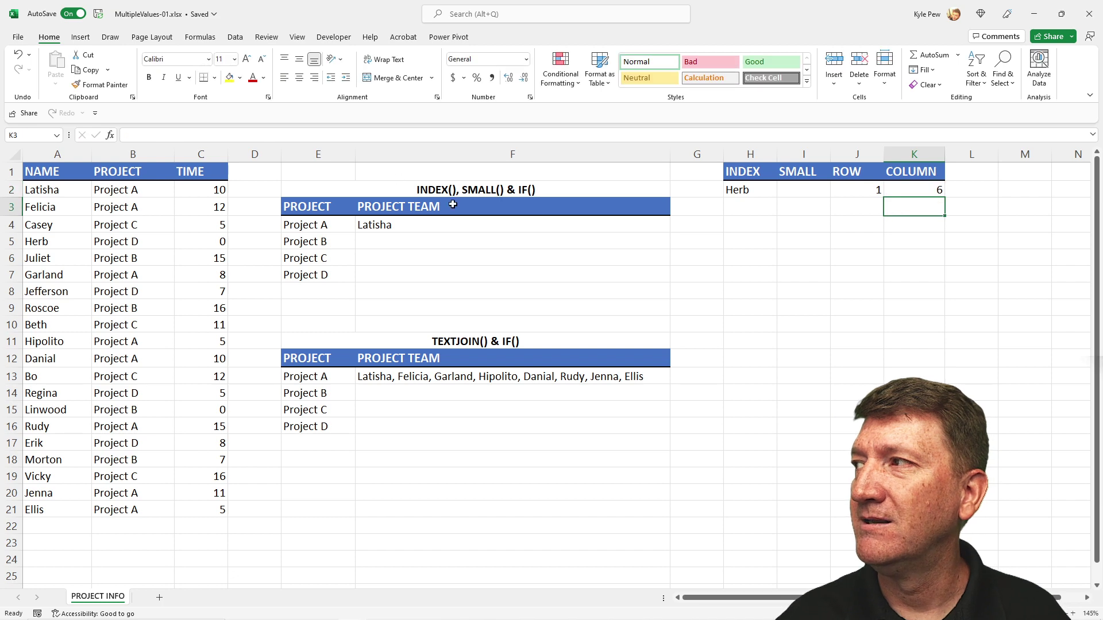
click(904, 185)
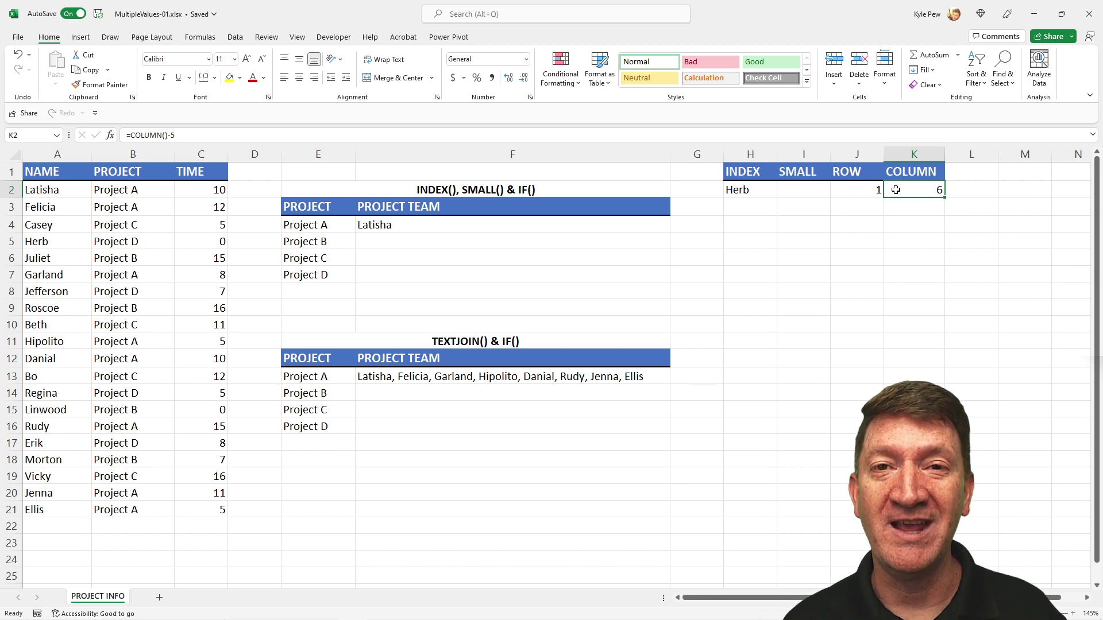
Make J2's formula reference A2, as =ROW(A2)-1.
double_click(851, 189)
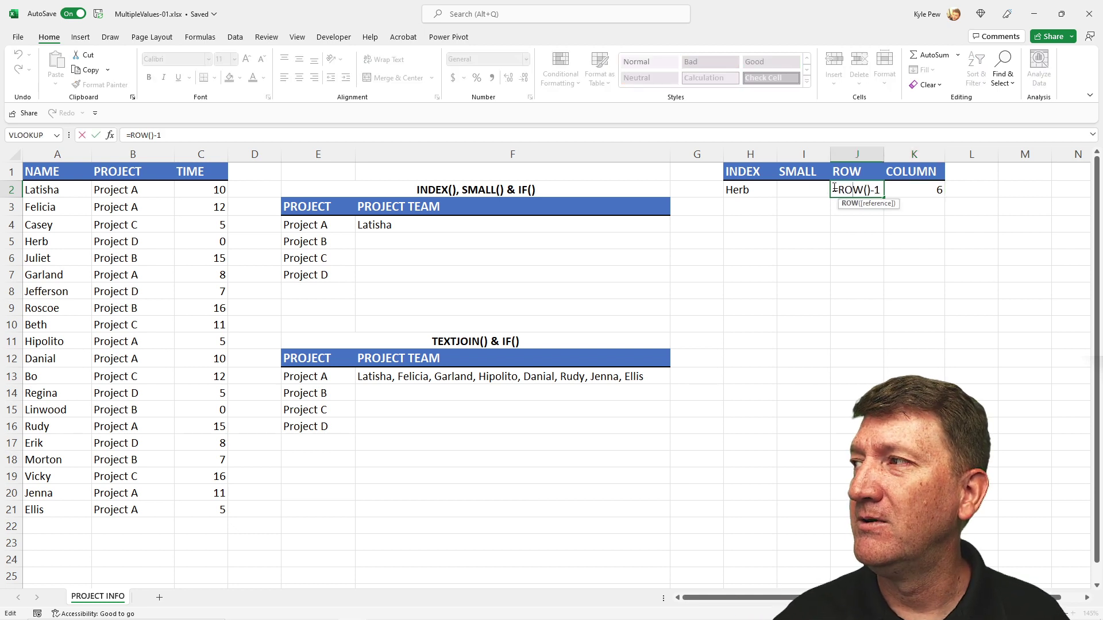
click(152, 135)
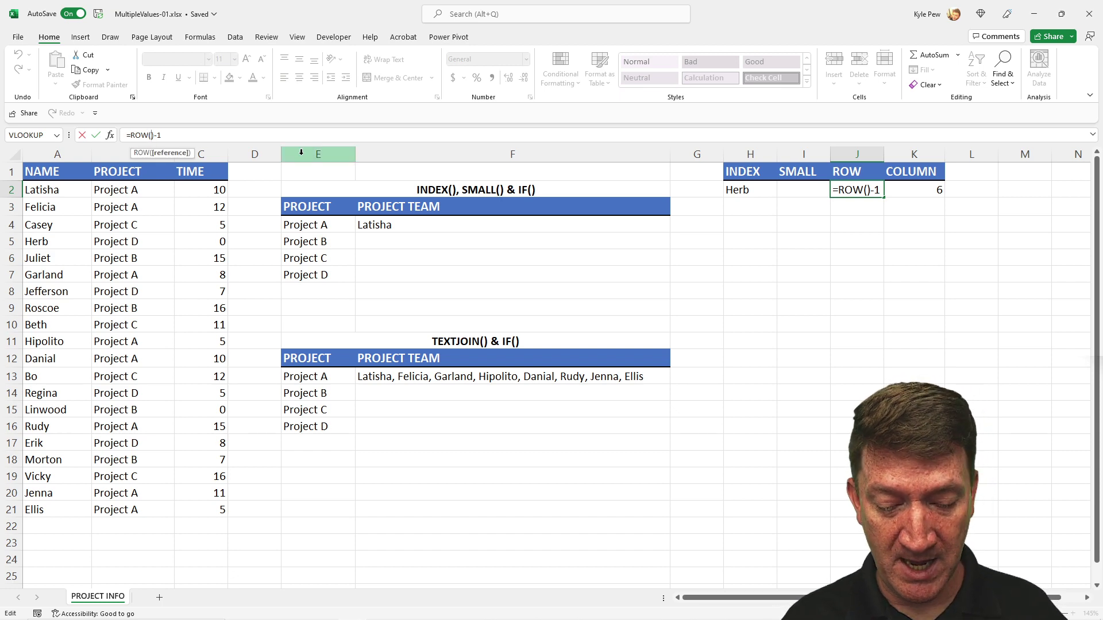
text(A)
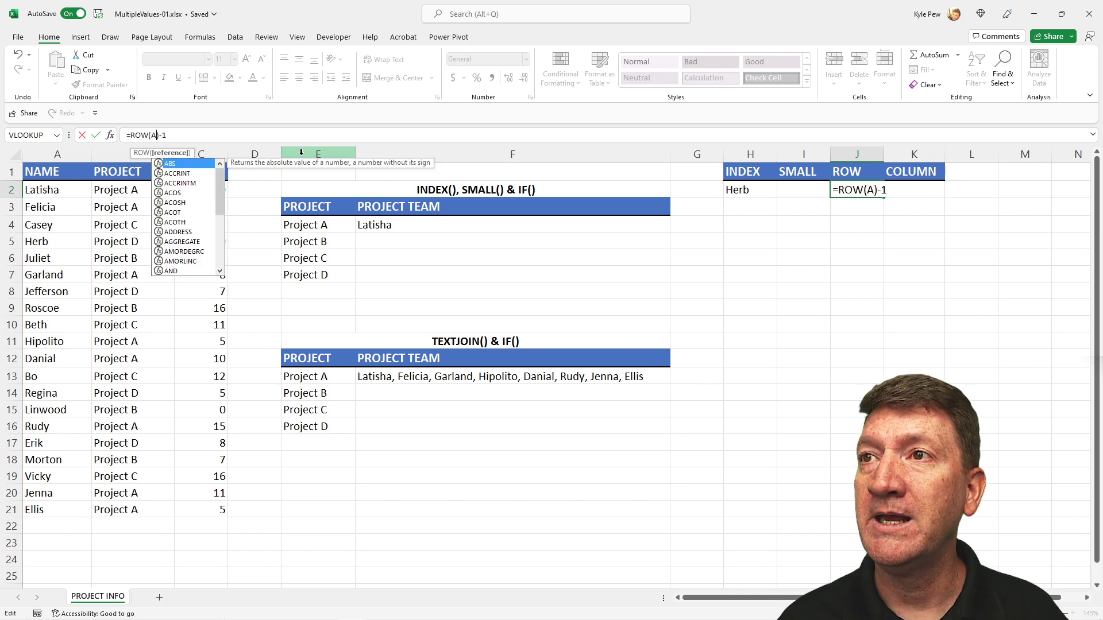
text(2)
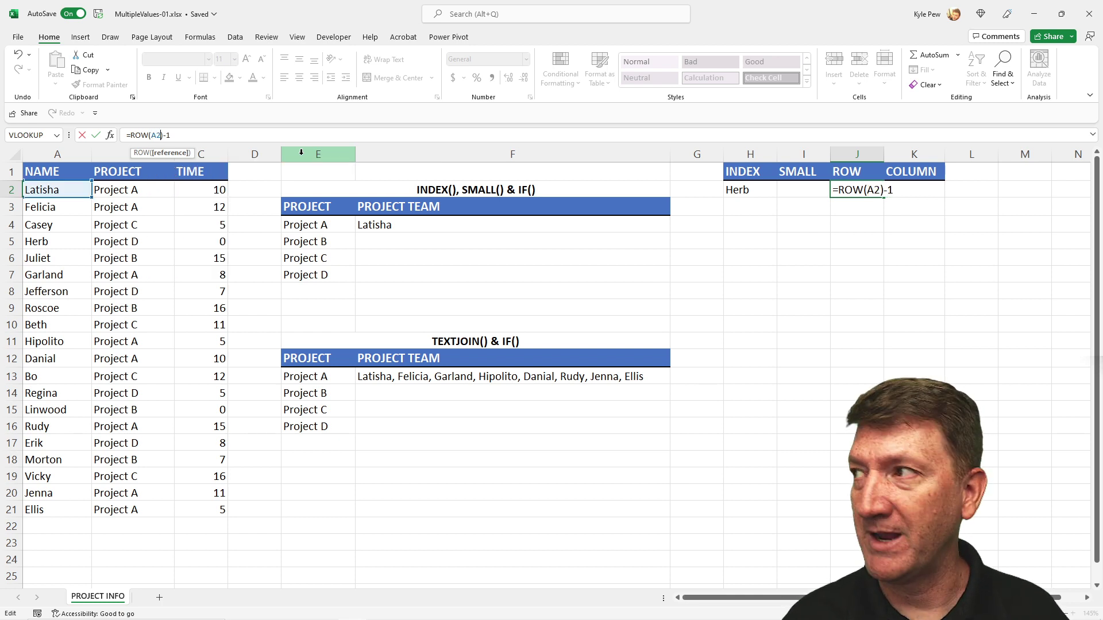
key(Return)
key(Up)
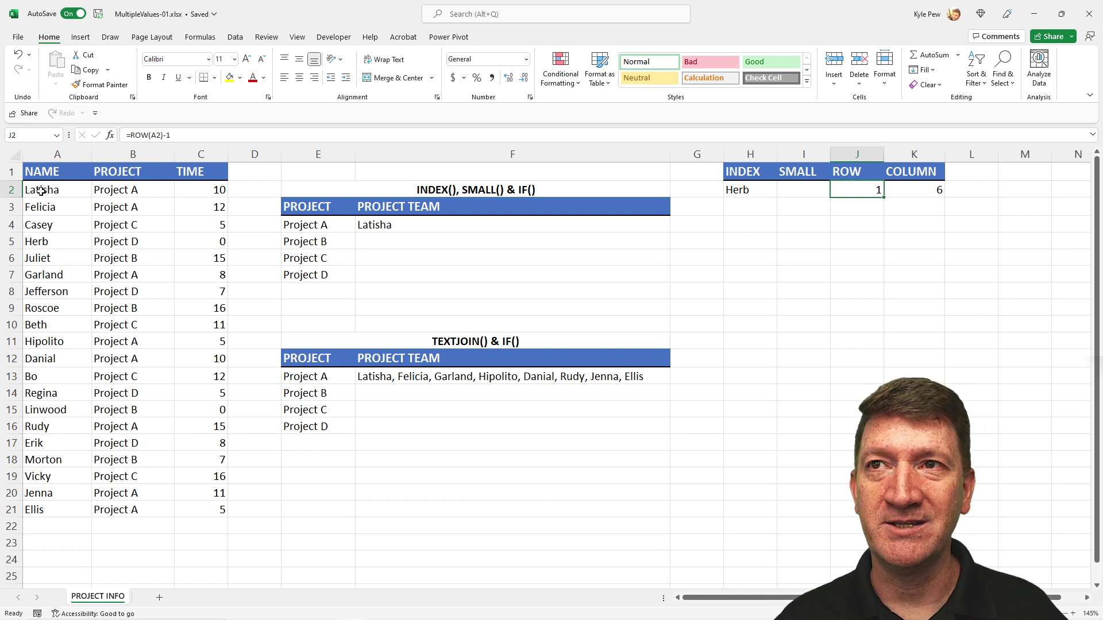
Remove the trailing -1 so J2 reads =ROW(A2), returning 2.
double_click(866, 191)
drag(897, 190, 883, 191)
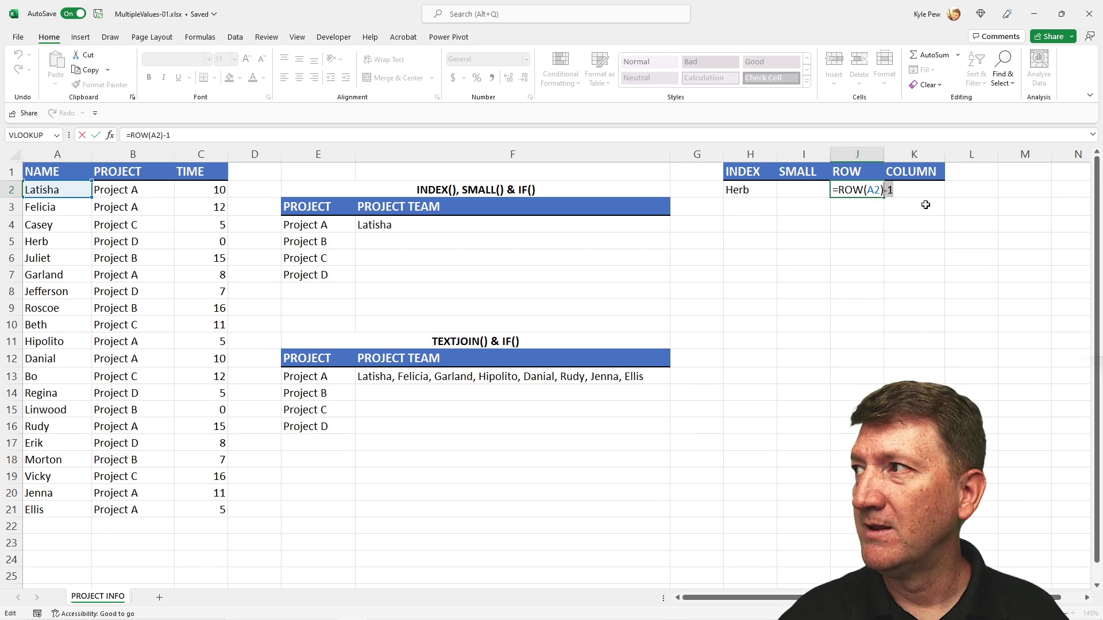
key(Delete)
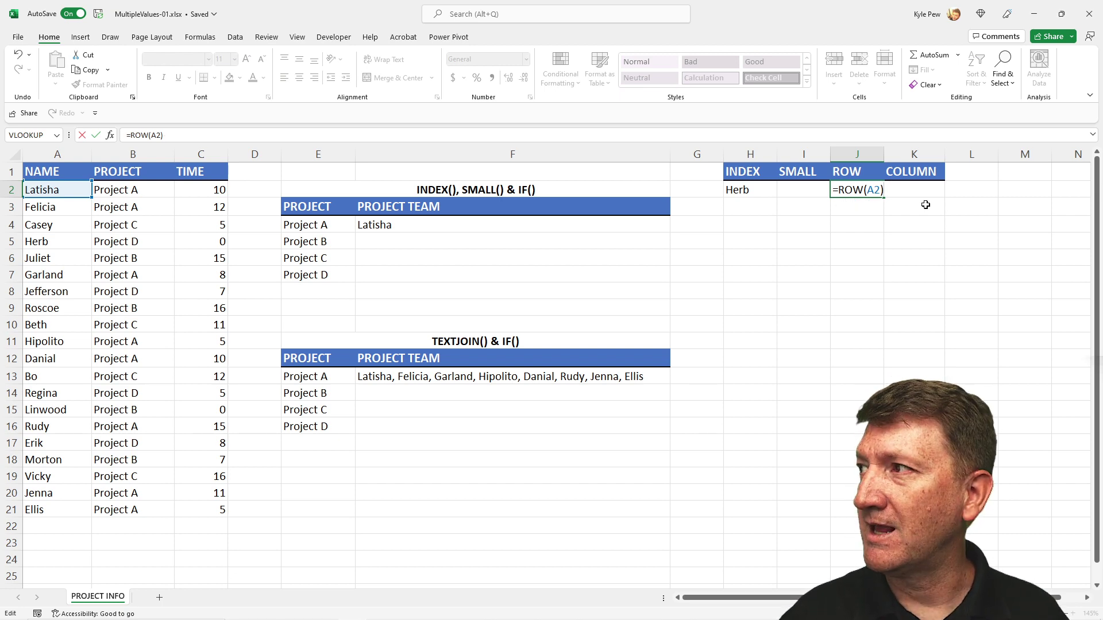
key(Return)
click(852, 194)
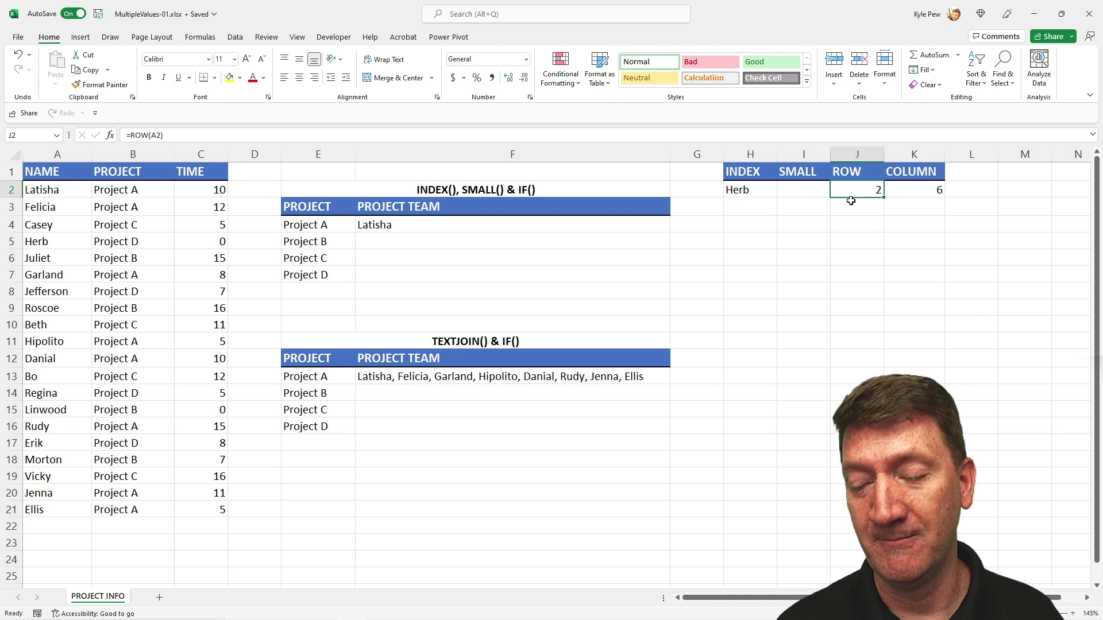
Enter =SMALL(C2:C21,1) in I2, returning 0.
click(803, 191)
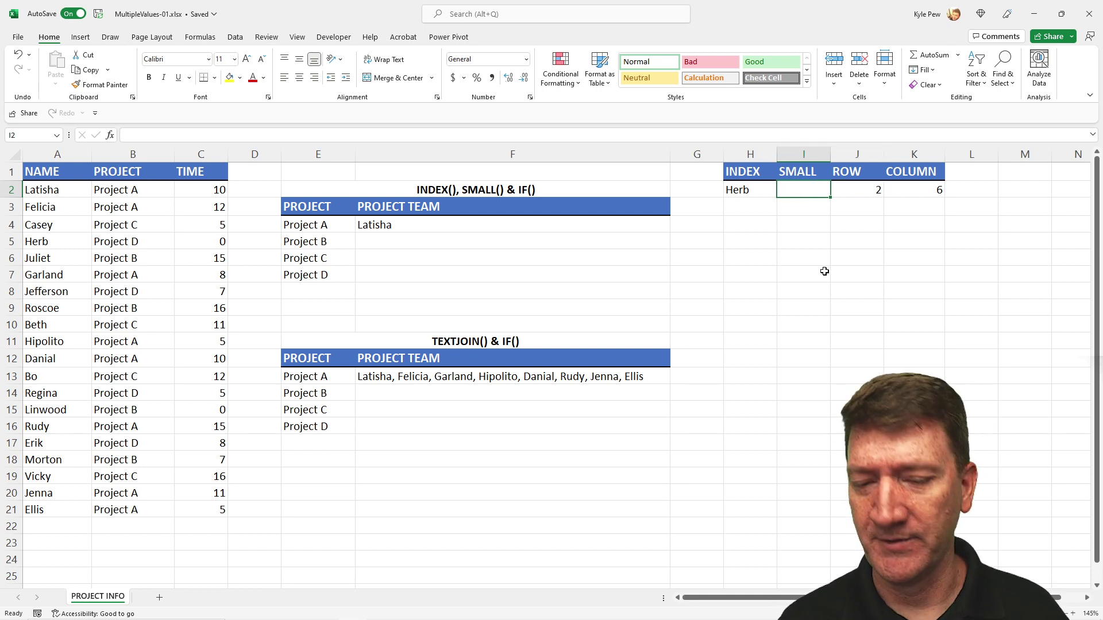
text(=small)
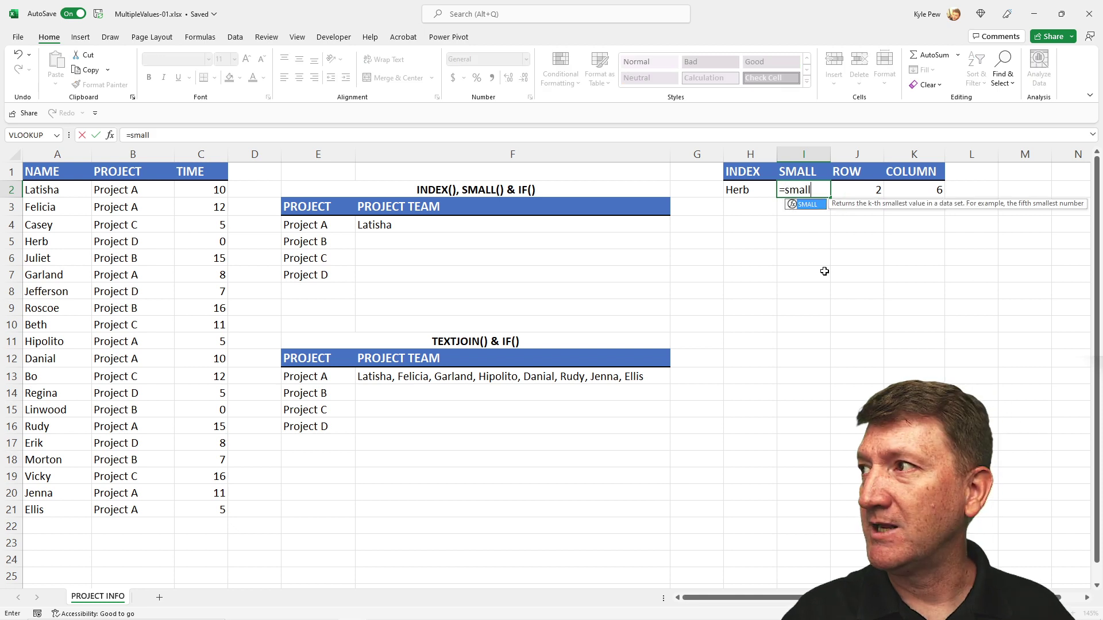
text(()
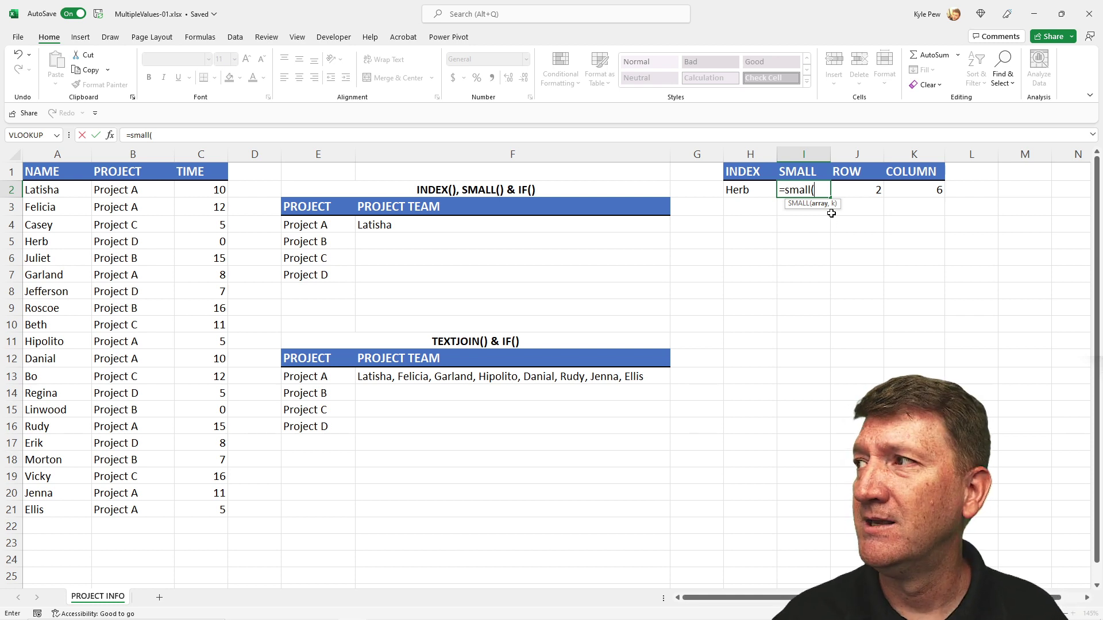
drag(210, 190, 189, 510)
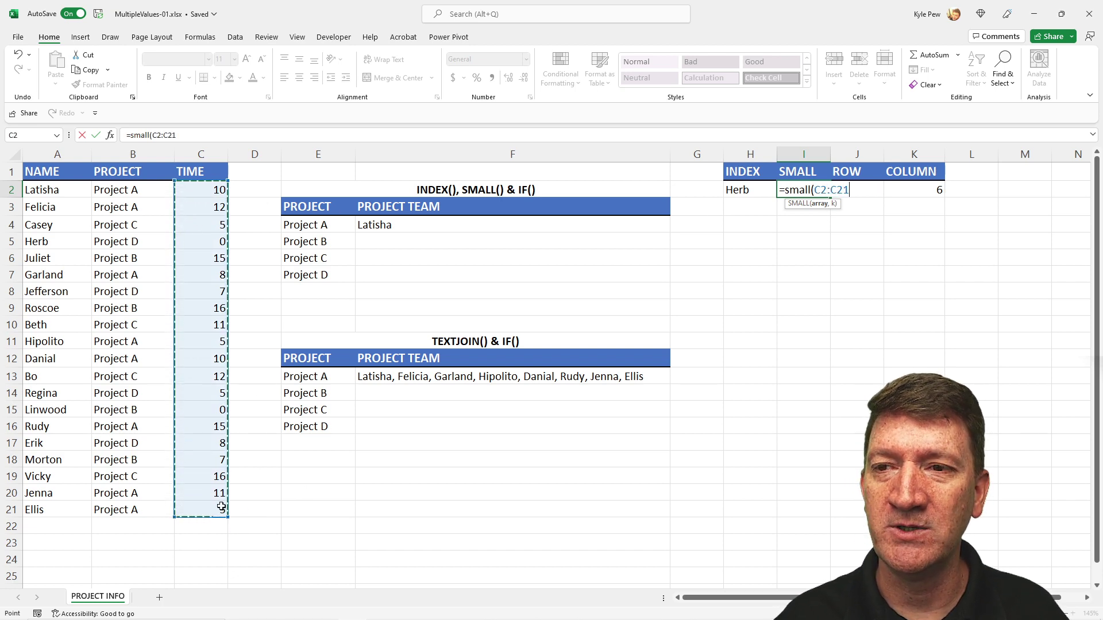
text(,)
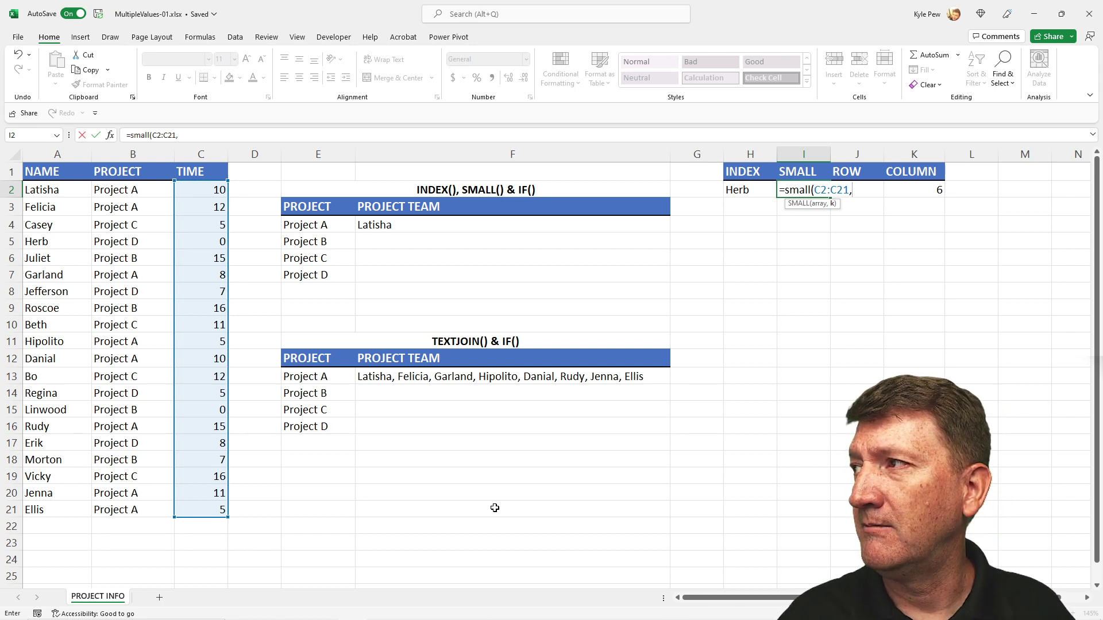
text(1))
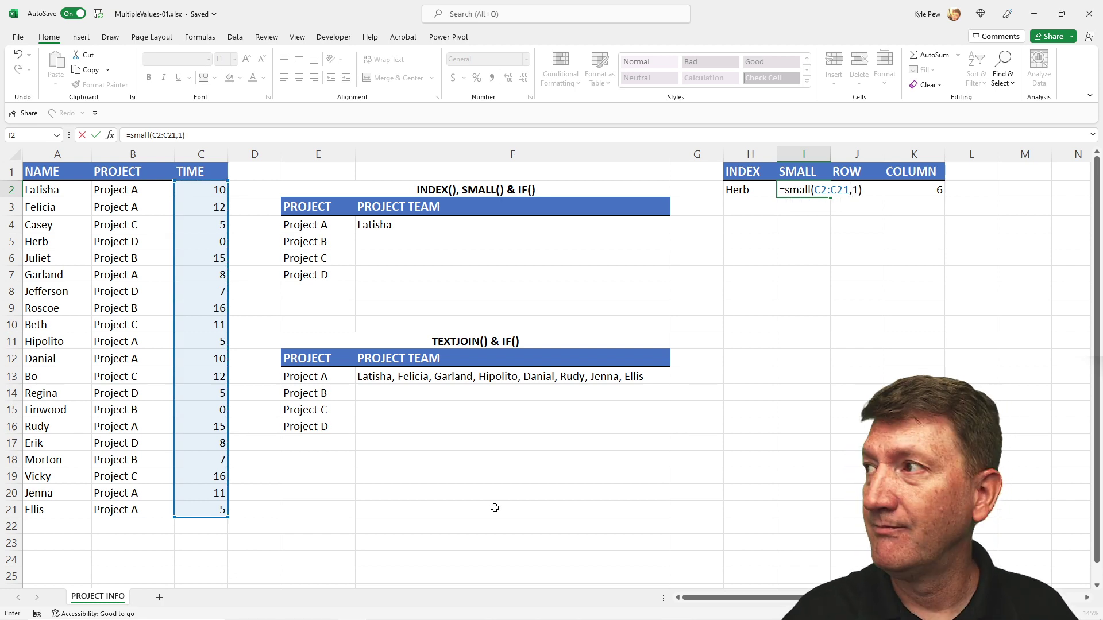
key(Return)
click(797, 191)
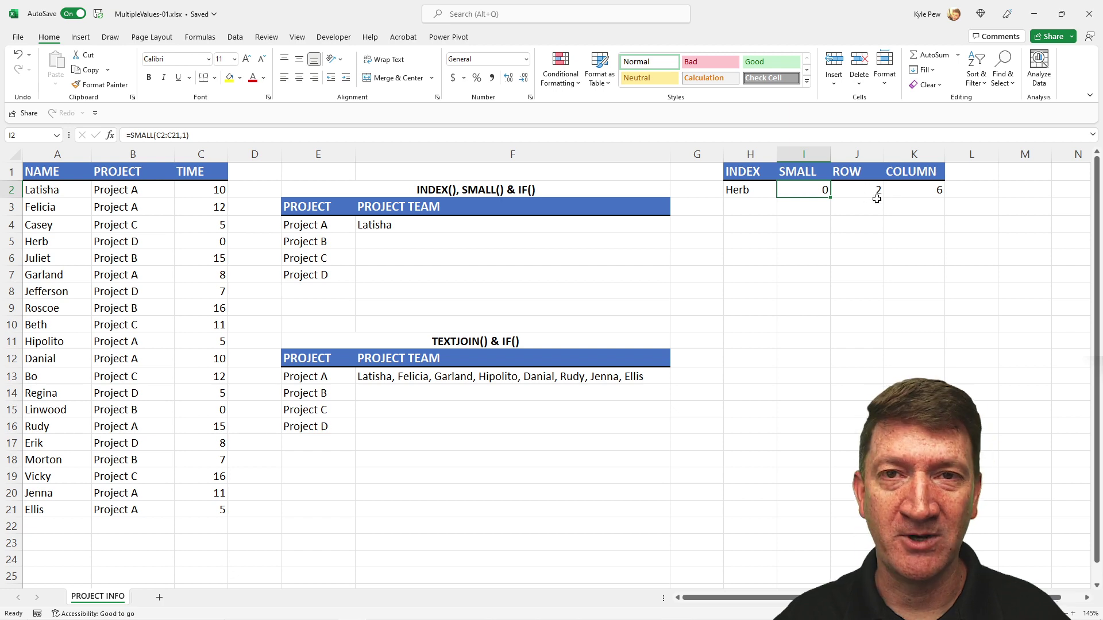
click(437, 224)
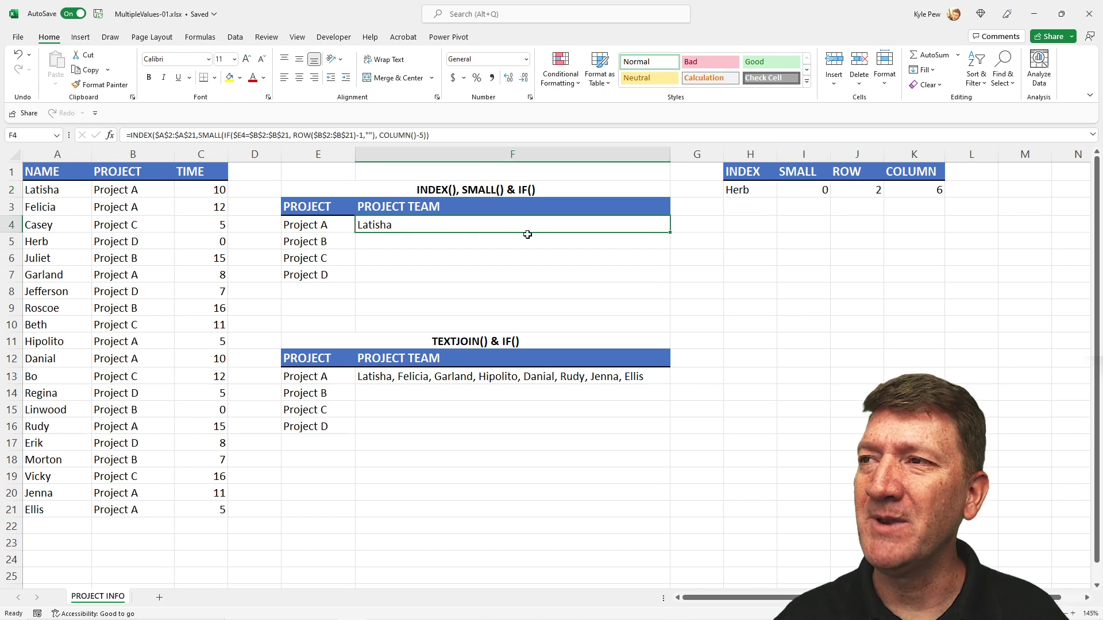
click(155, 137)
drag(155, 136, 196, 136)
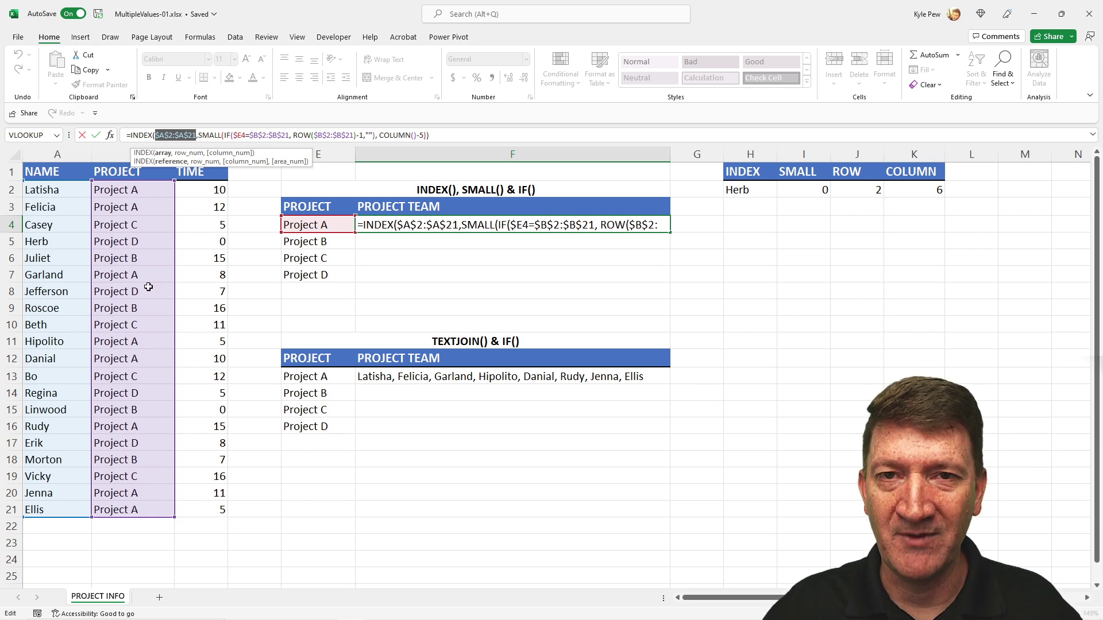
click(235, 135)
drag(236, 135, 288, 135)
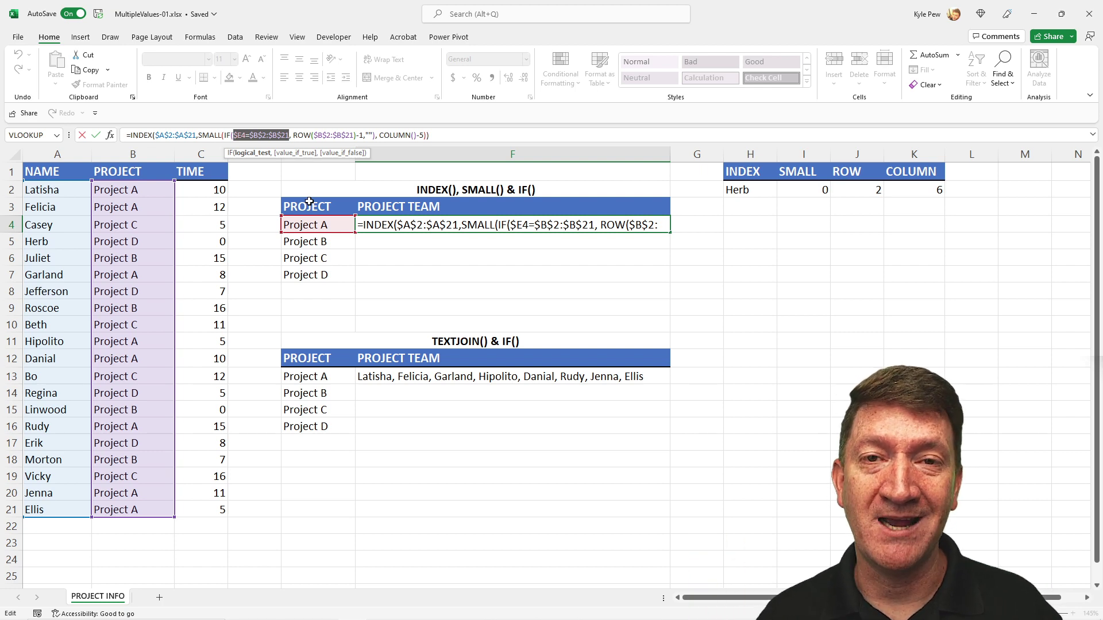
key(F9)
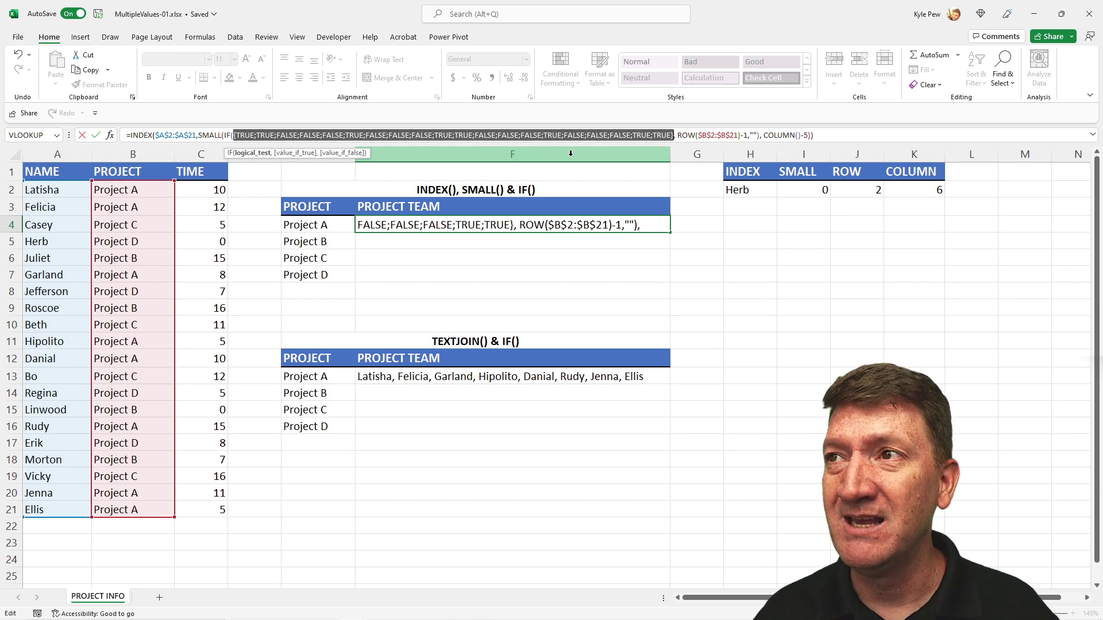
key(Escape)
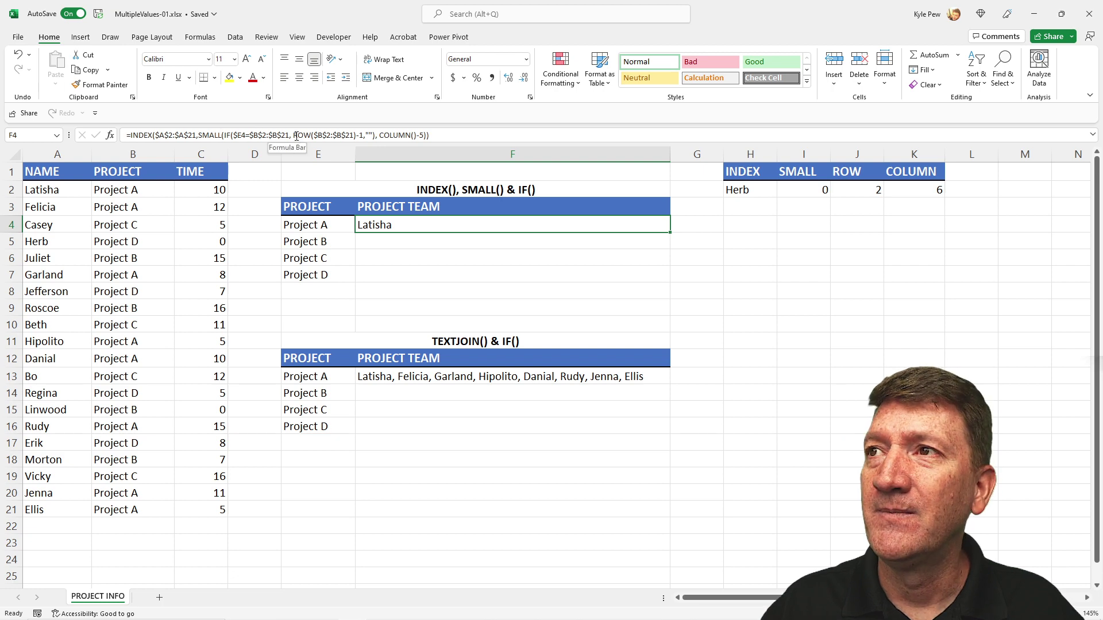
drag(293, 135, 363, 135)
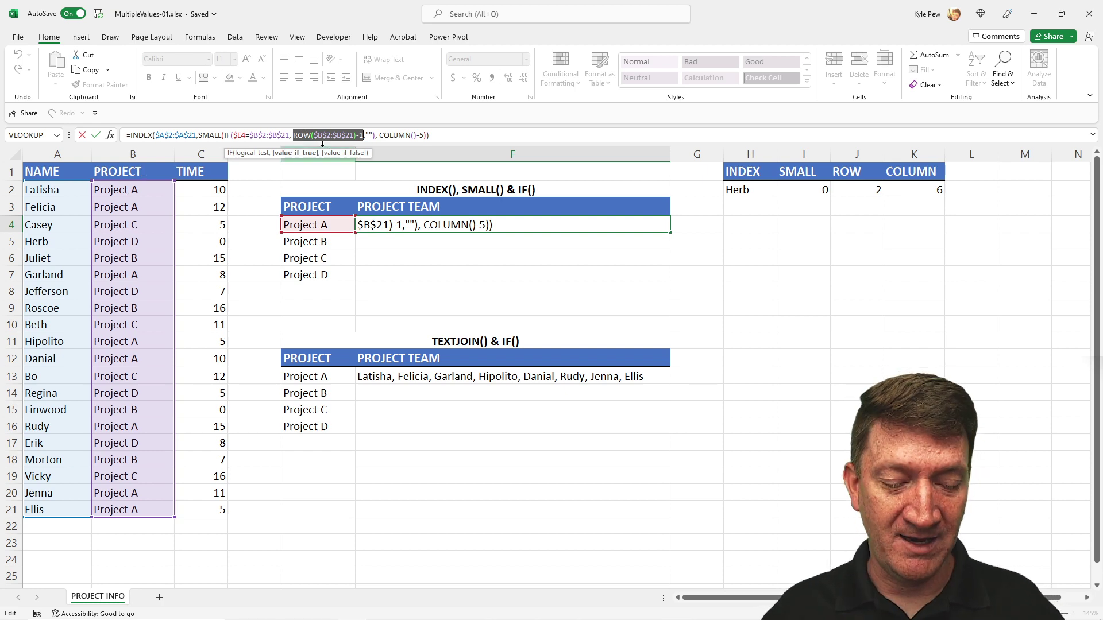
key(F9)
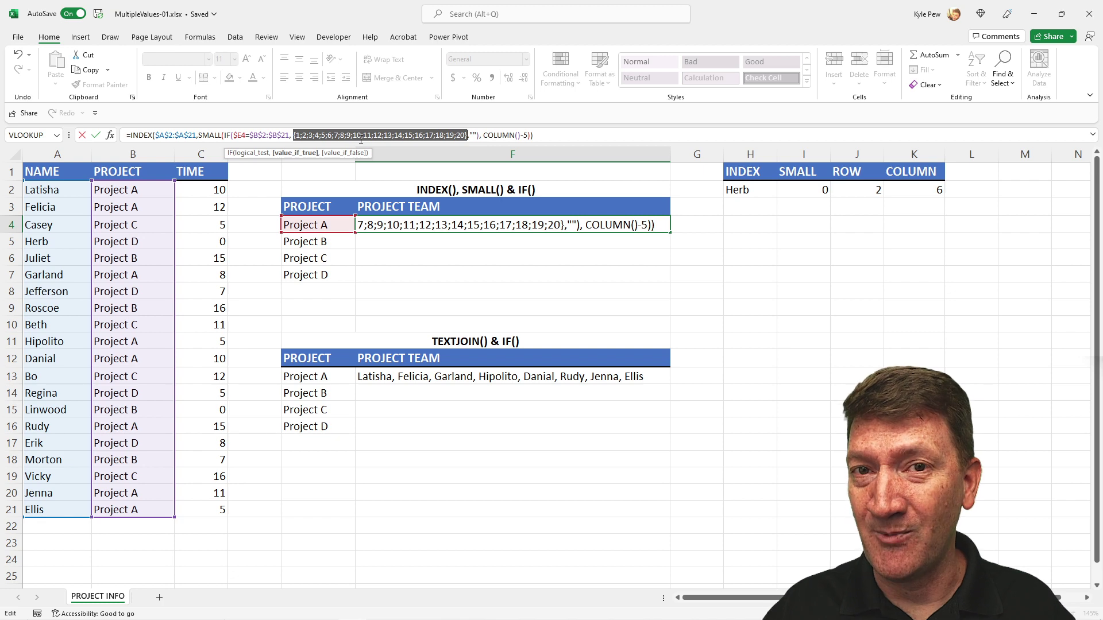
drag(223, 136, 482, 136)
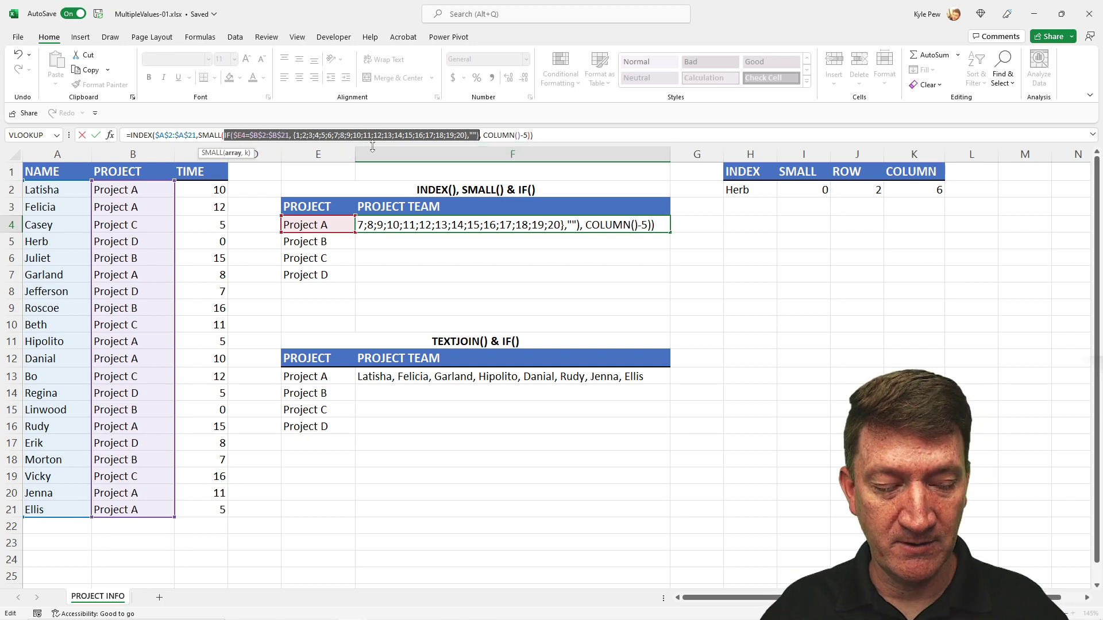
key(Escape)
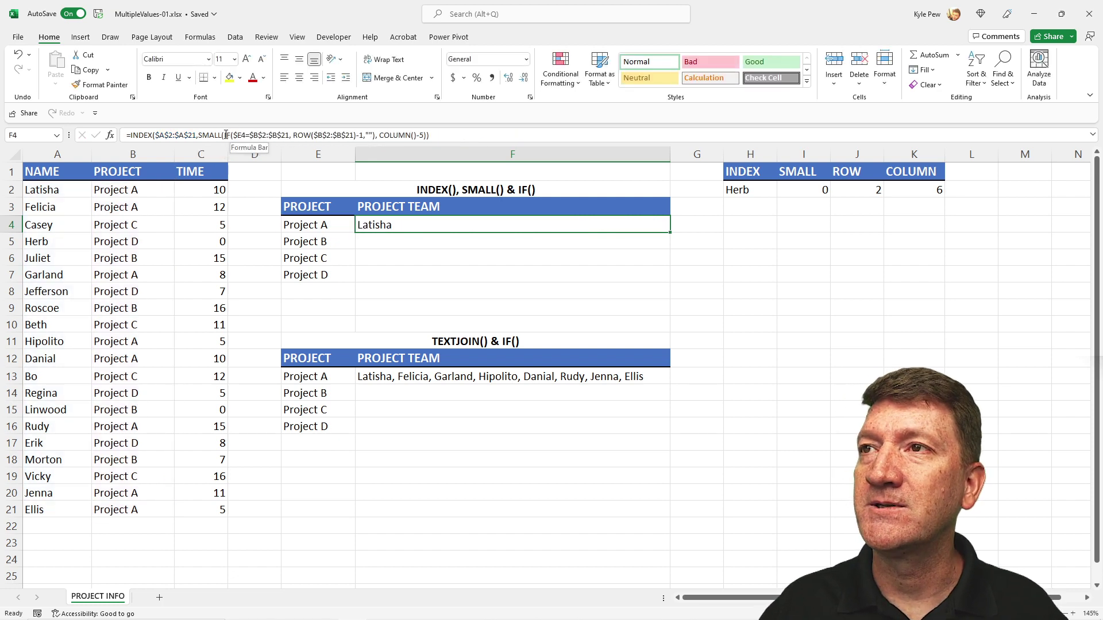
drag(225, 136, 376, 135)
key(F9)
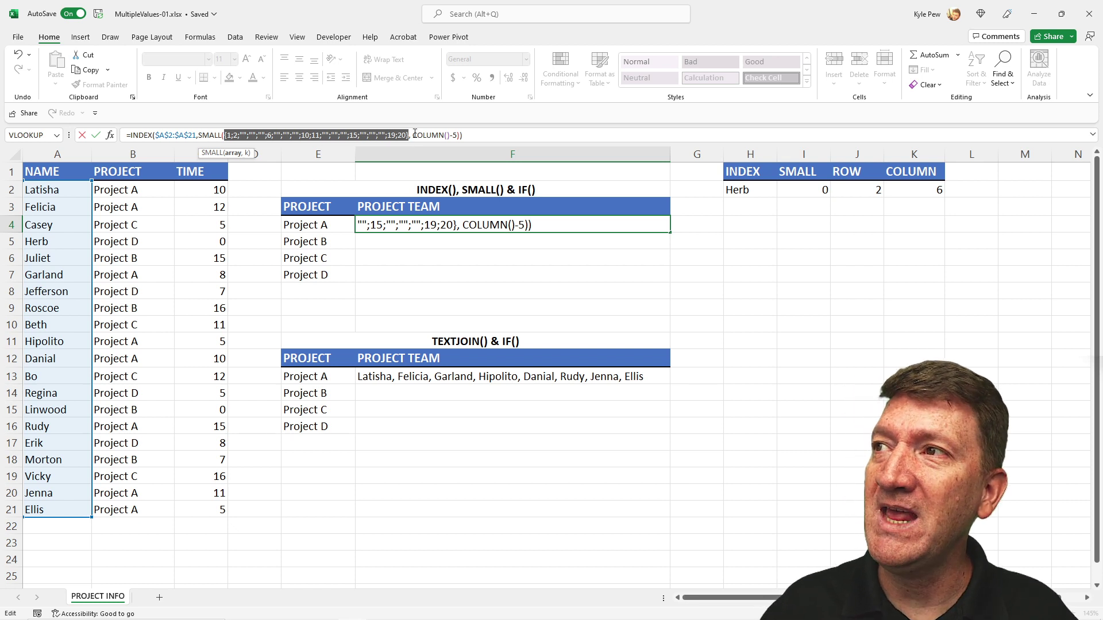
drag(414, 135, 457, 144)
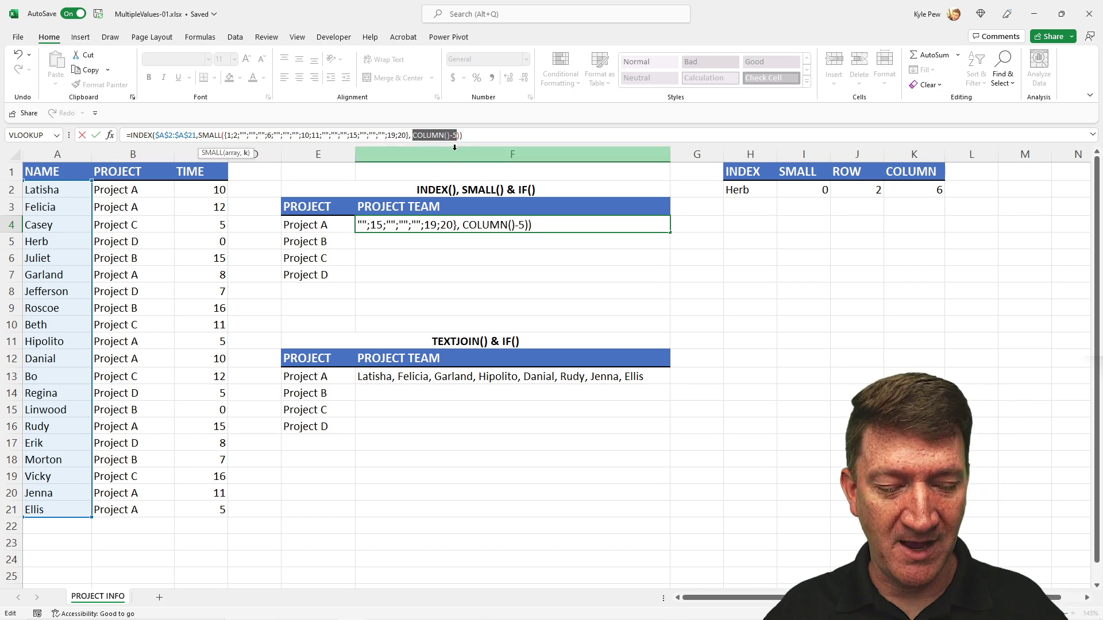
key(F9)
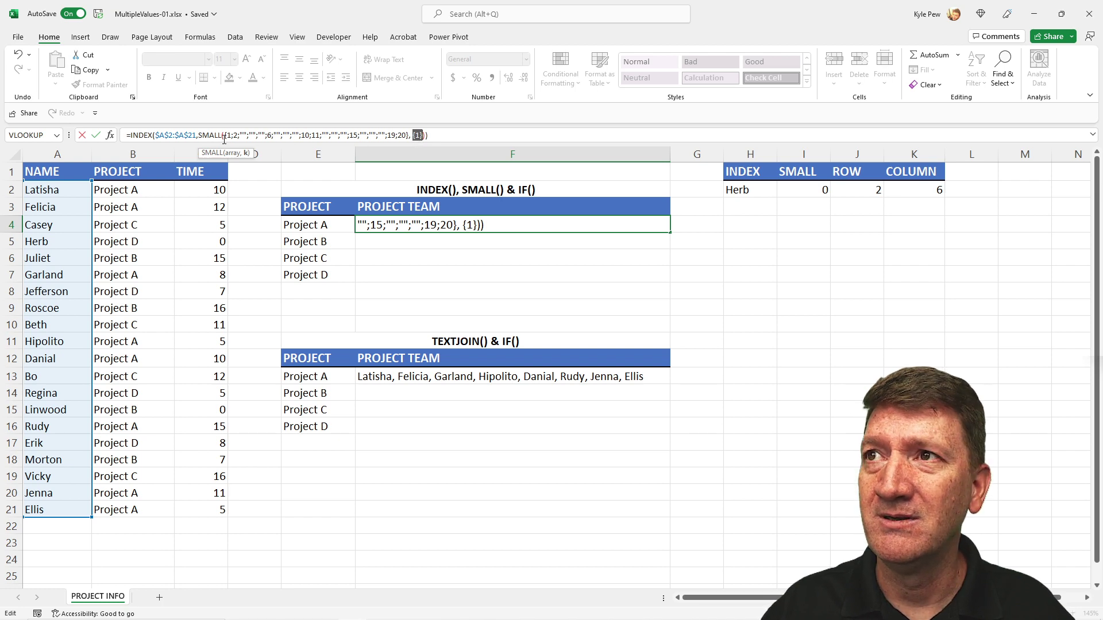
click(199, 135)
drag(199, 135, 427, 135)
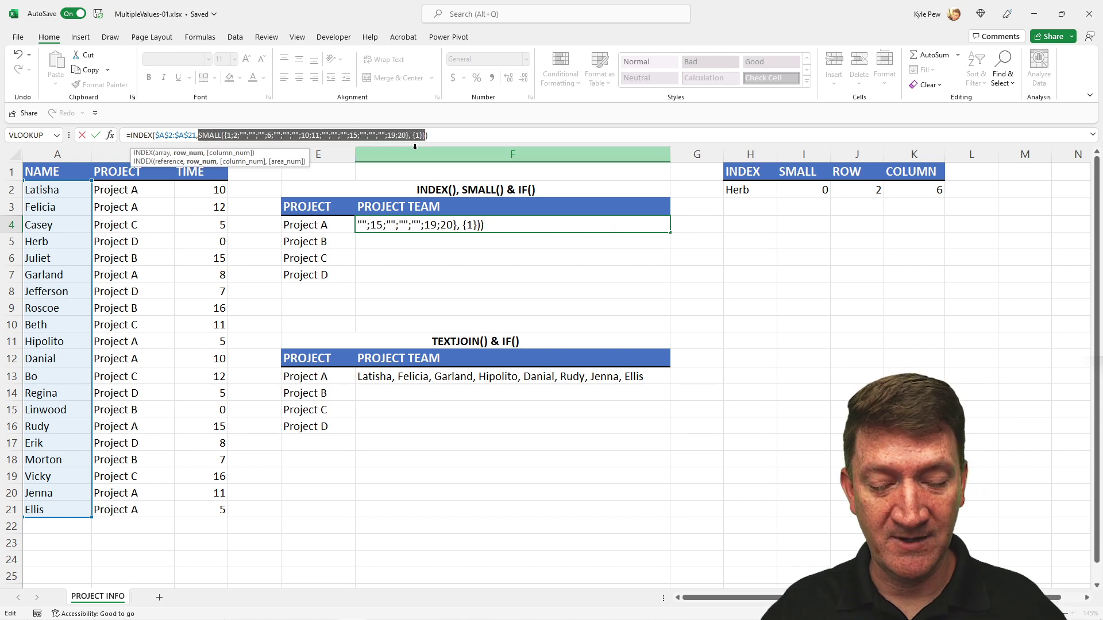
key(F9)
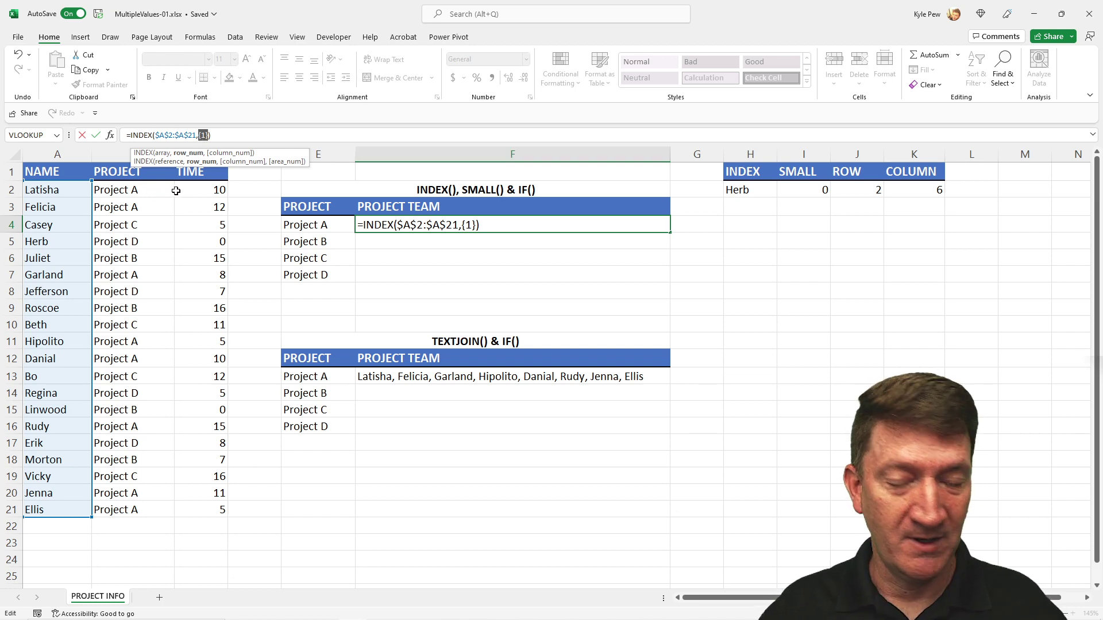
key(Escape)
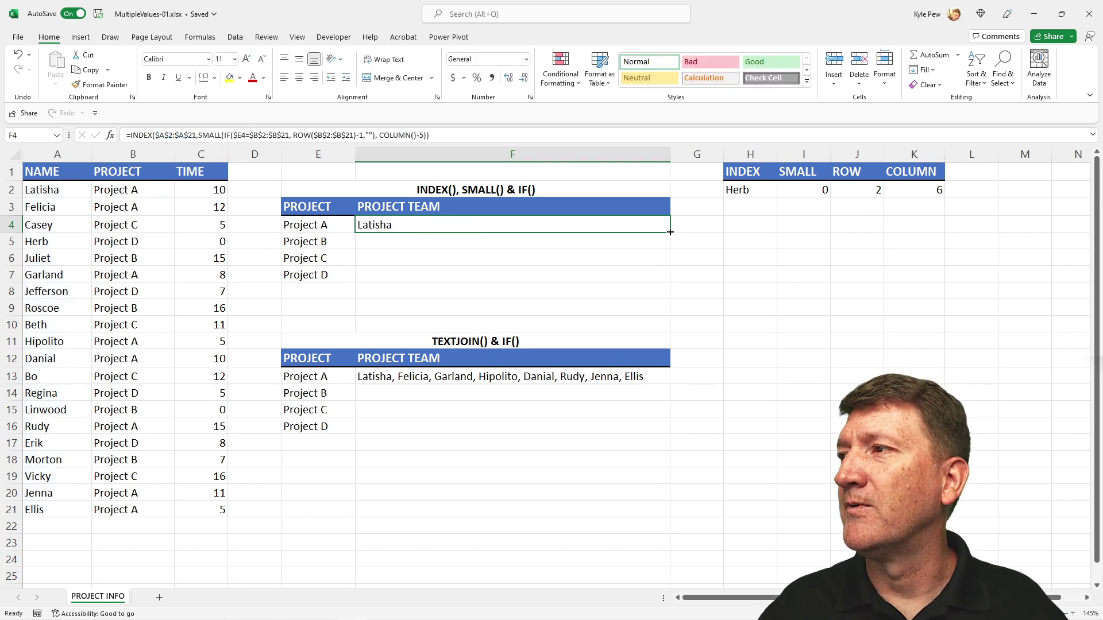
Copy F4's formula into G4 and check its SMALL part yields Felicia.
drag(670, 232, 691, 234)
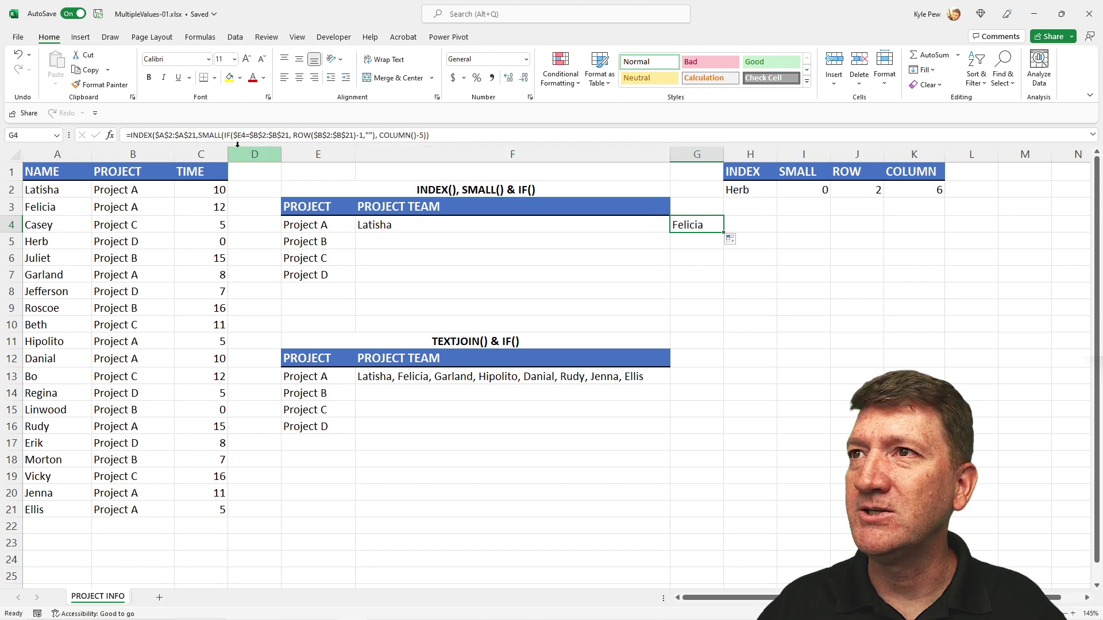
drag(198, 134, 441, 164)
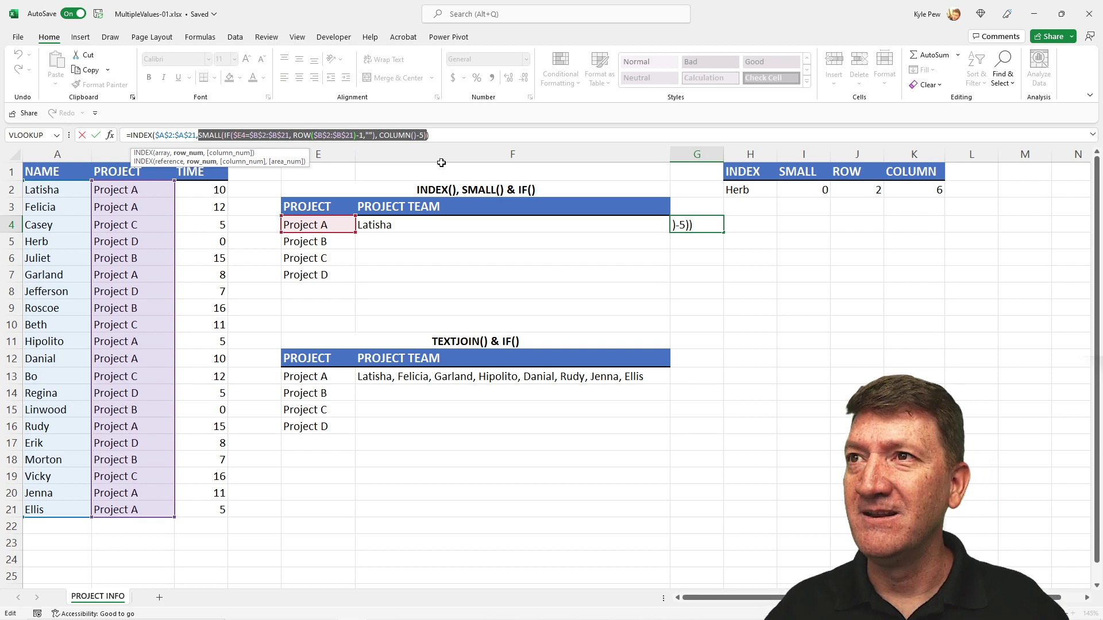
text(2:$A$21,{2)
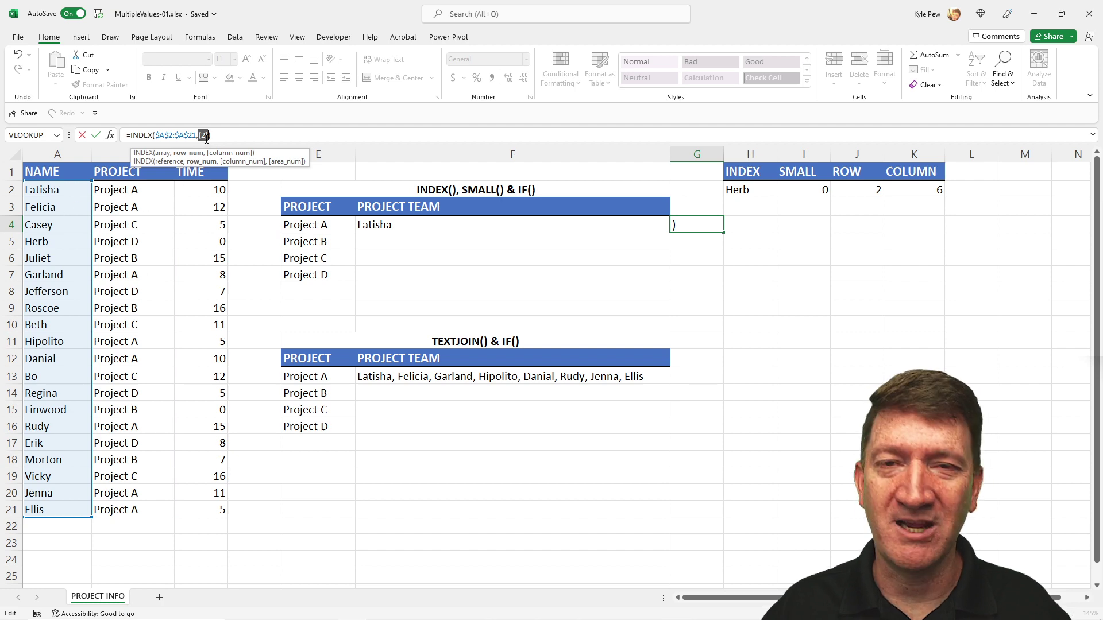
key(ctrl+Return)
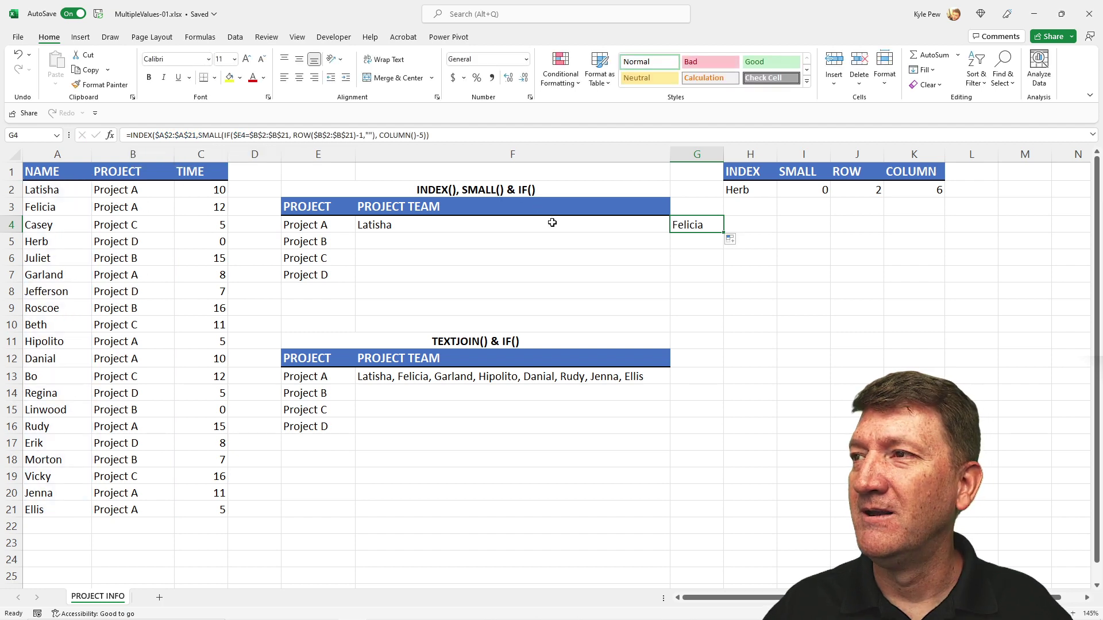
Fill F4's formula across to N4 and delete the #NUM! error in N4.
click(553, 223)
drag(670, 234, 1086, 230)
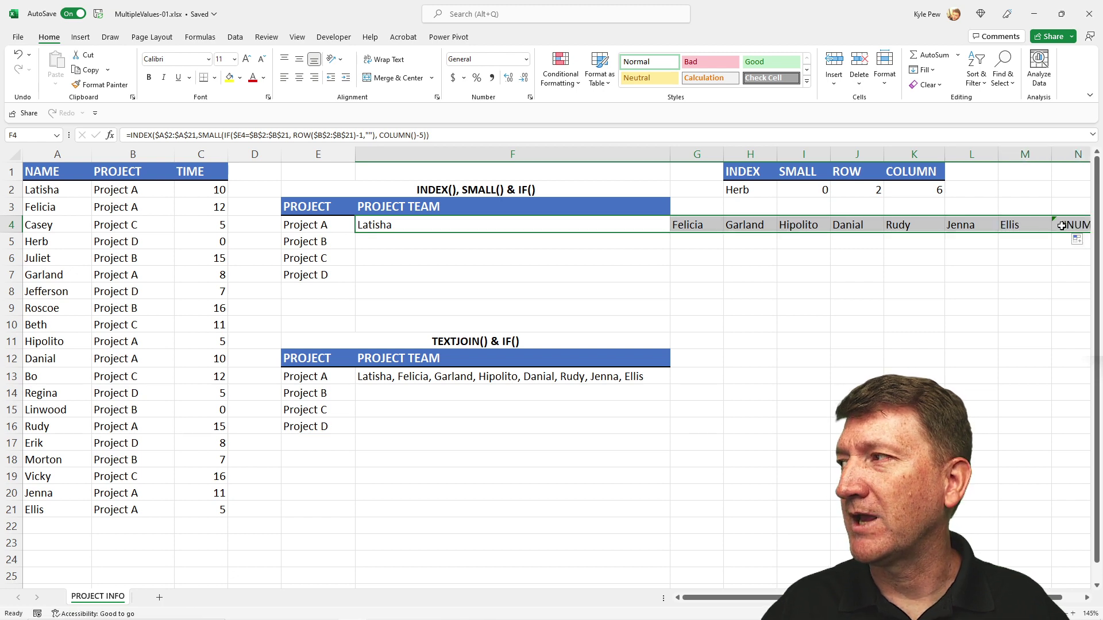
click(1061, 226)
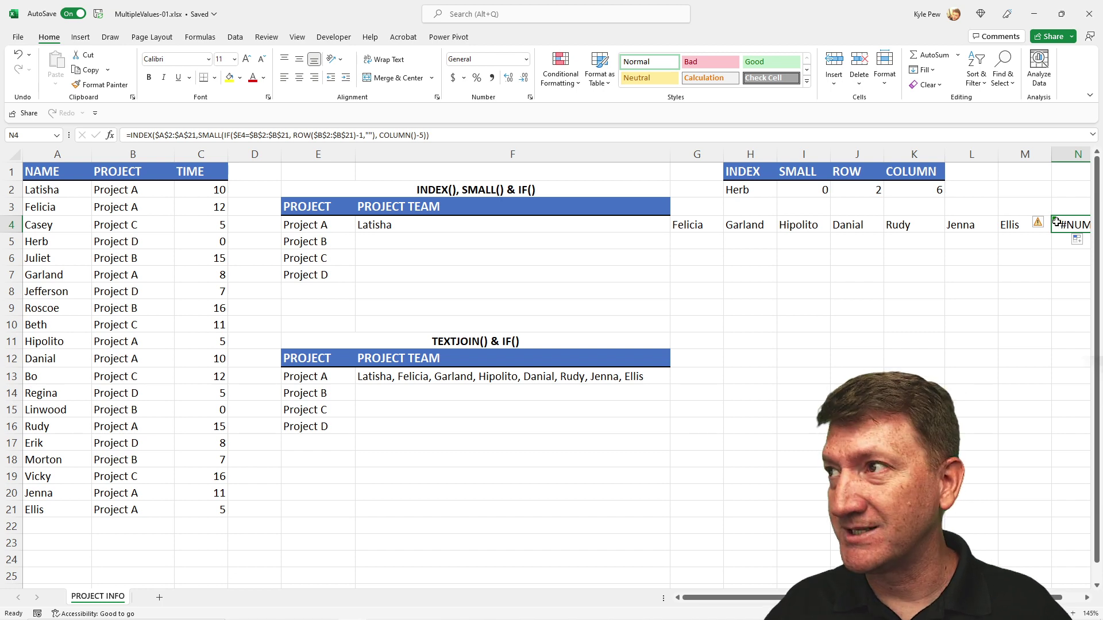
key(Delete)
scroll(582, 228, right, 3)
scroll(546, 388, left, 3)
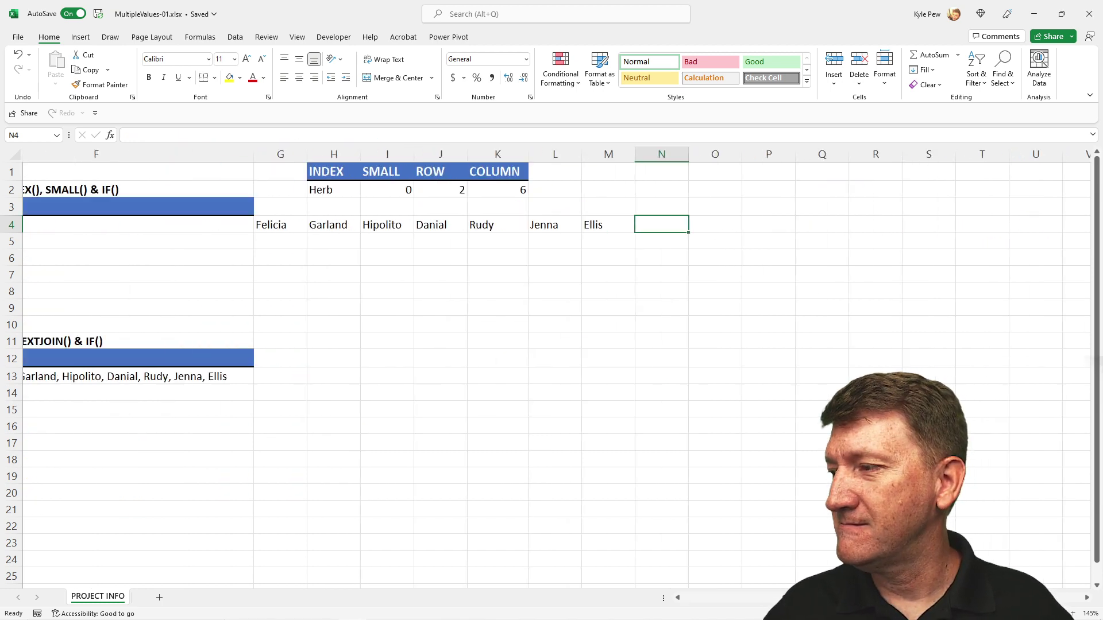
Fill the row 4 team formulas down to row 7 and clear the #NUM! errors in J5:J7.
click(447, 228)
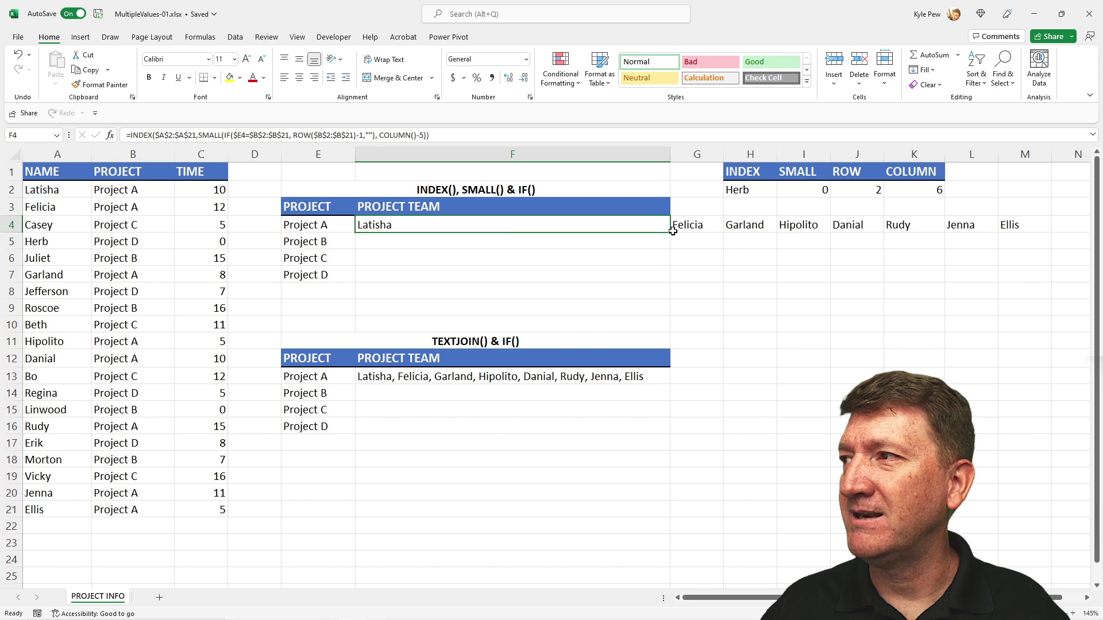
drag(670, 232, 862, 289)
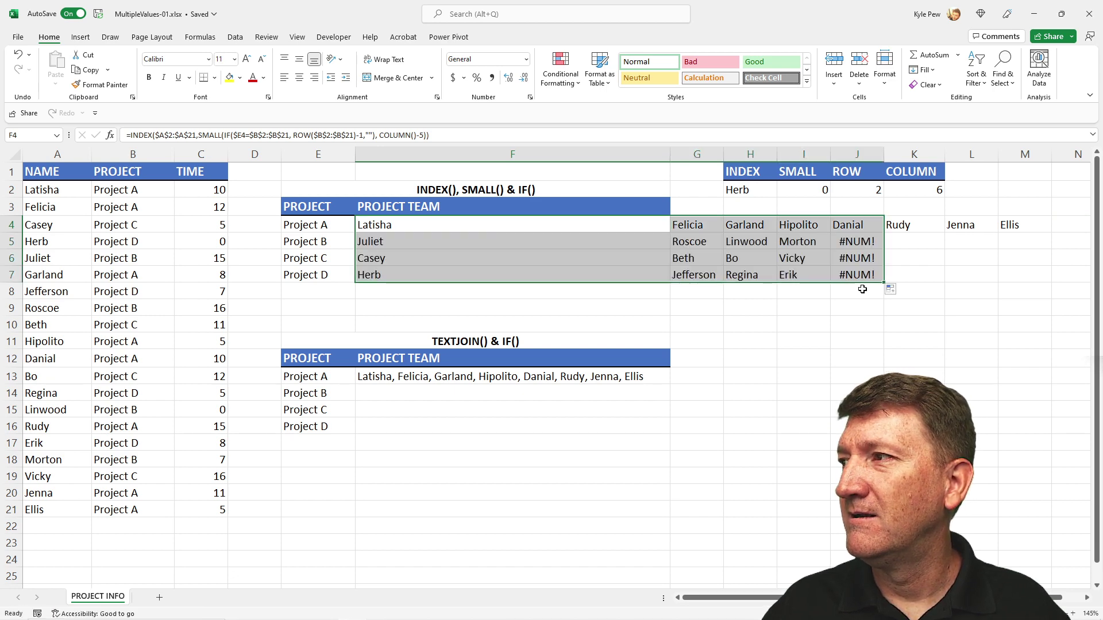
drag(849, 244, 847, 271)
key(Delete)
click(409, 225)
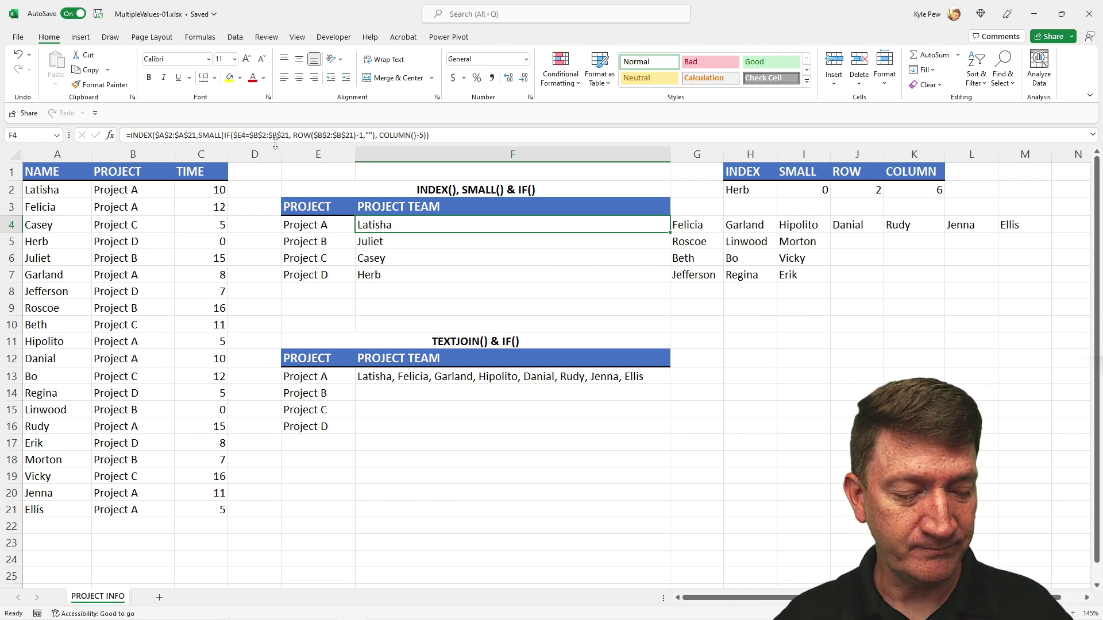
click(440, 380)
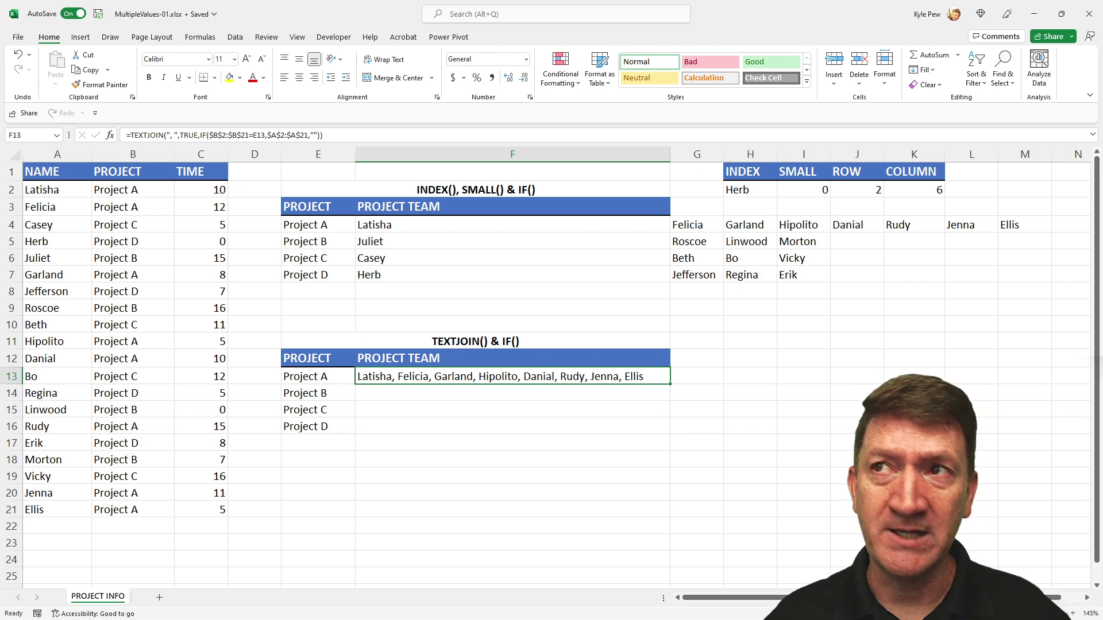
mouse_move(123, 122)
mouse_down()
mouse_move(358, 151)
mouse_move(162, 81)
mouse_up()
drag(199, 135, 208, 210)
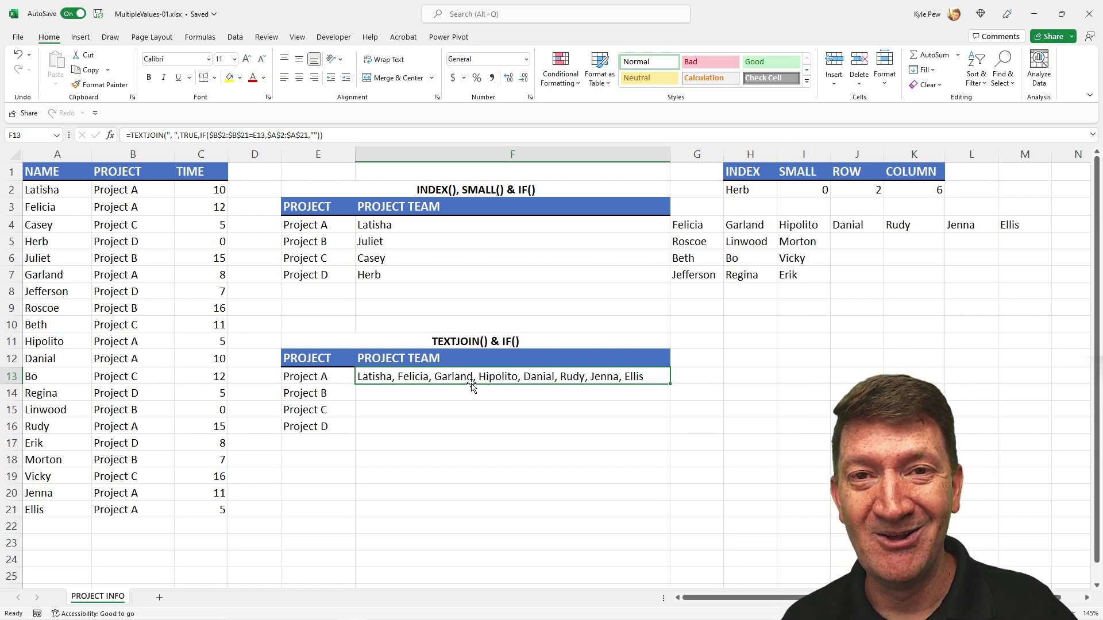
Start a TEXTJOIN formula in F19, then abandon it.
click(397, 479)
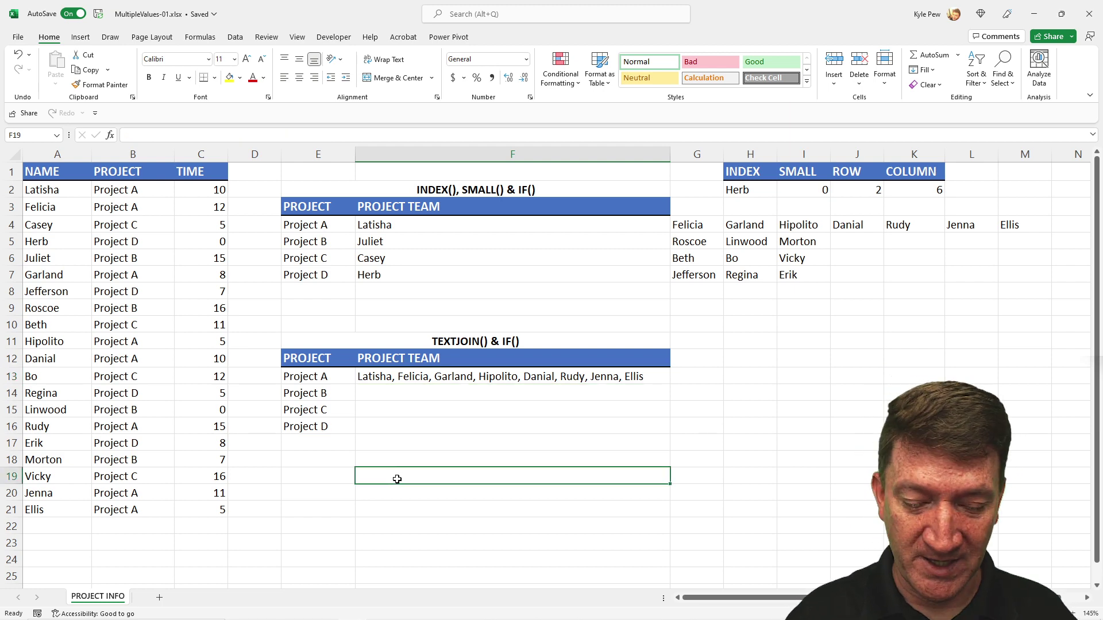
text(=text)
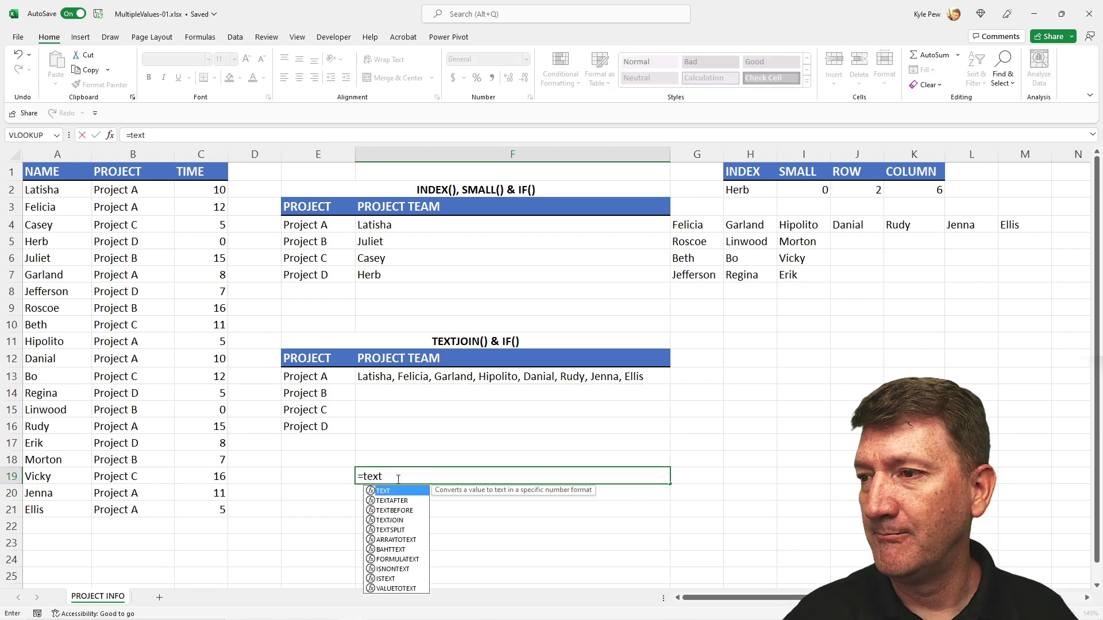
key(Down)
key(Down)
key(Down)
key(Tab)
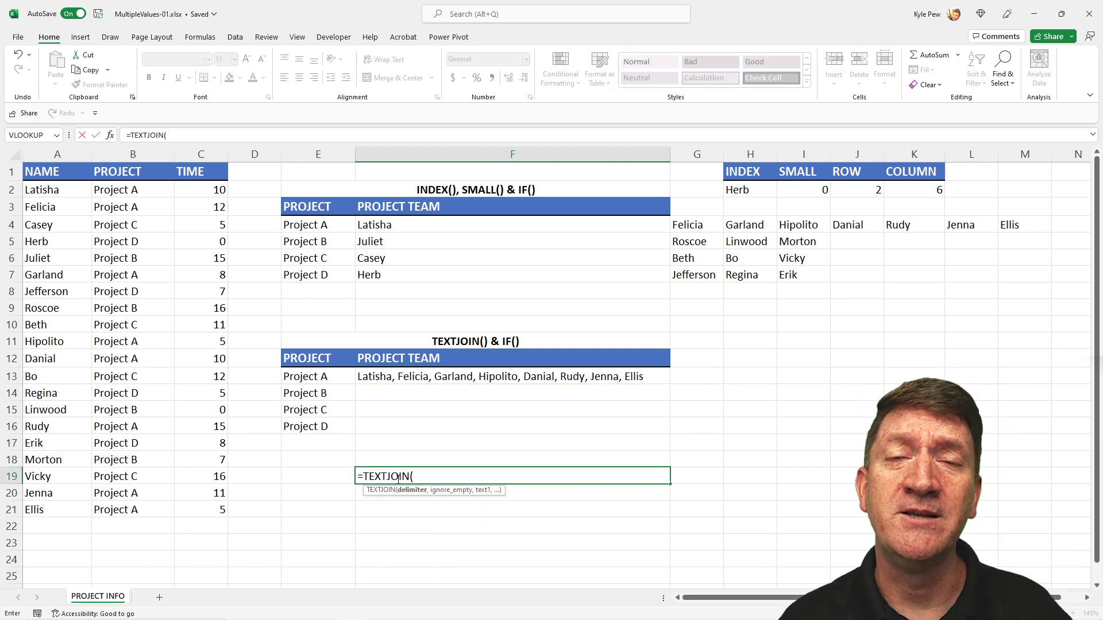
text(",)
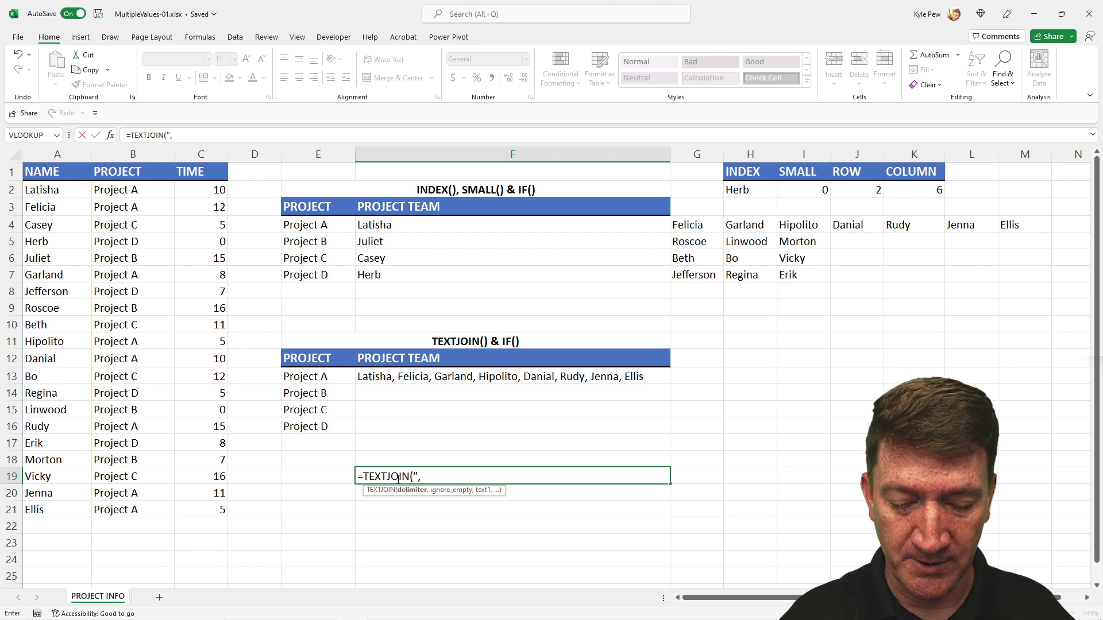
scroll(398, 477, right, 3)
key(shift+space)
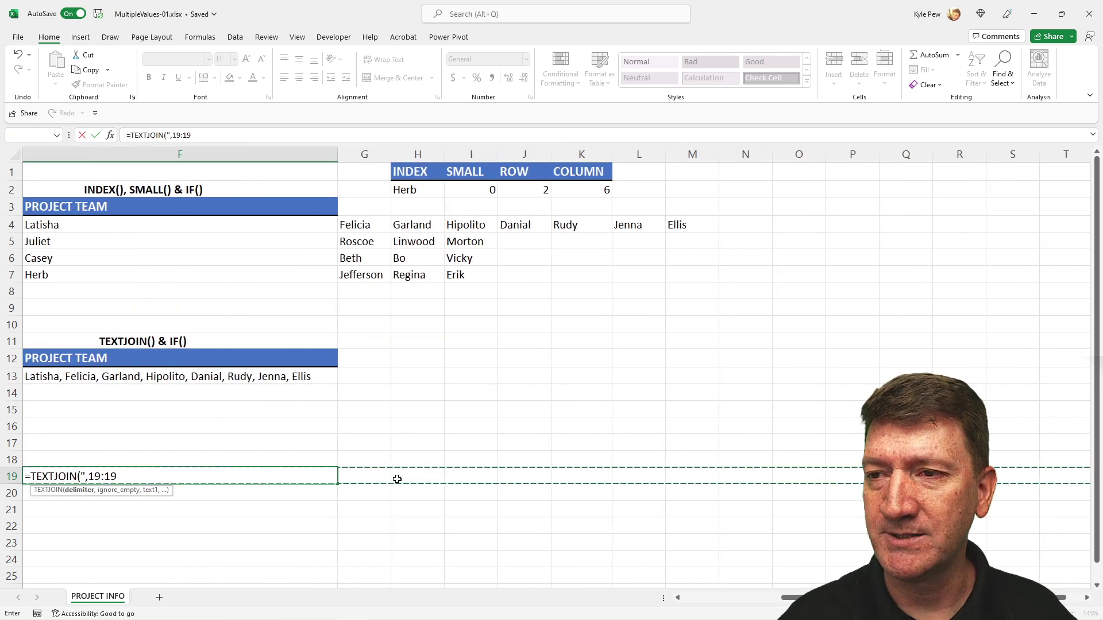
key(Escape)
scroll(635, 566, left, 3)
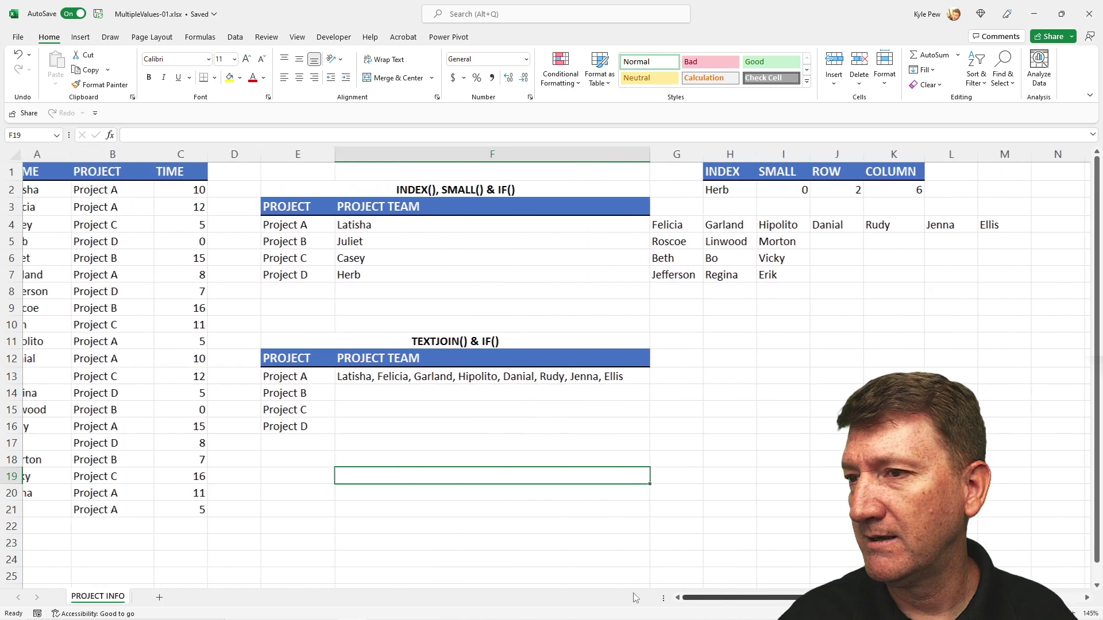
Enter =TEXTJOIN(", ",TRUE,A2:A21) in F19 to join all twenty names.
text(=text)
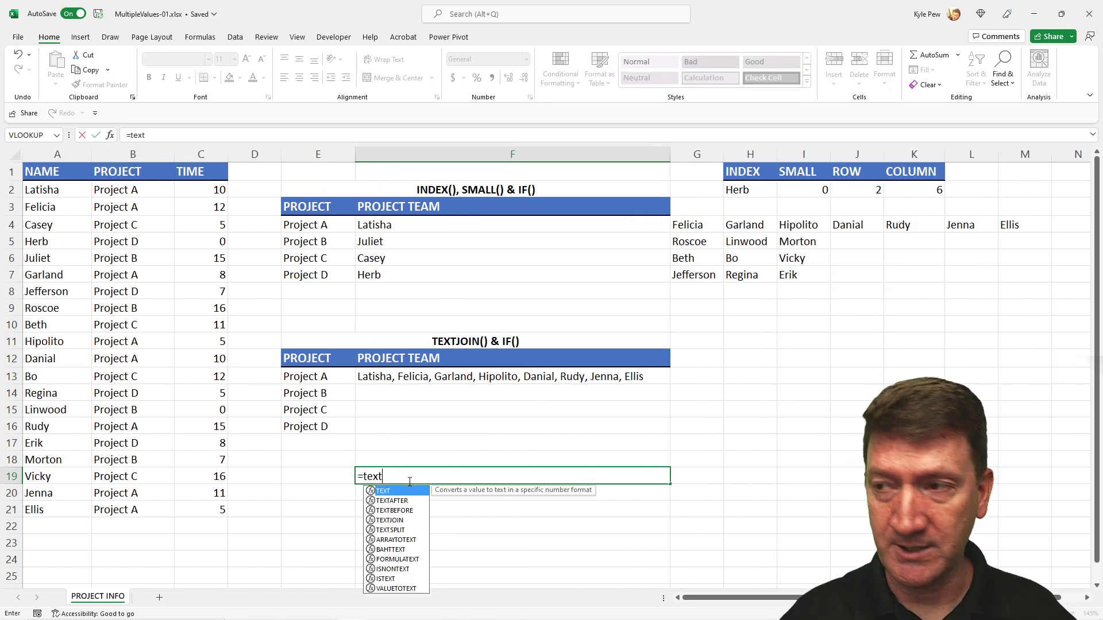
key(Down)
key(Down)
key(Down)
key(Tab)
text(", ")
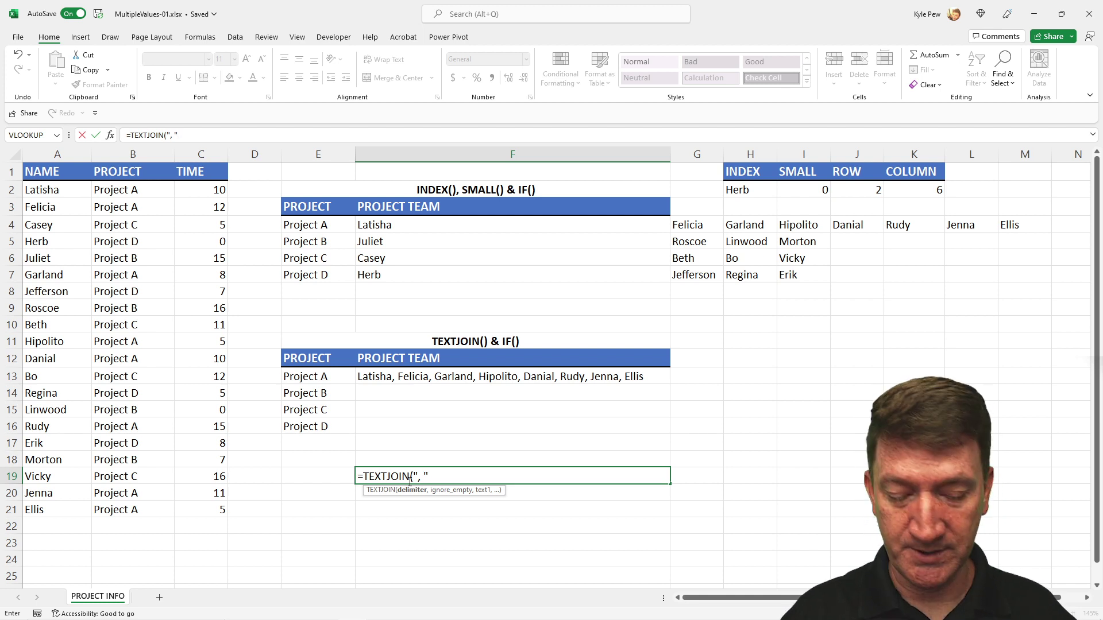
text(,)
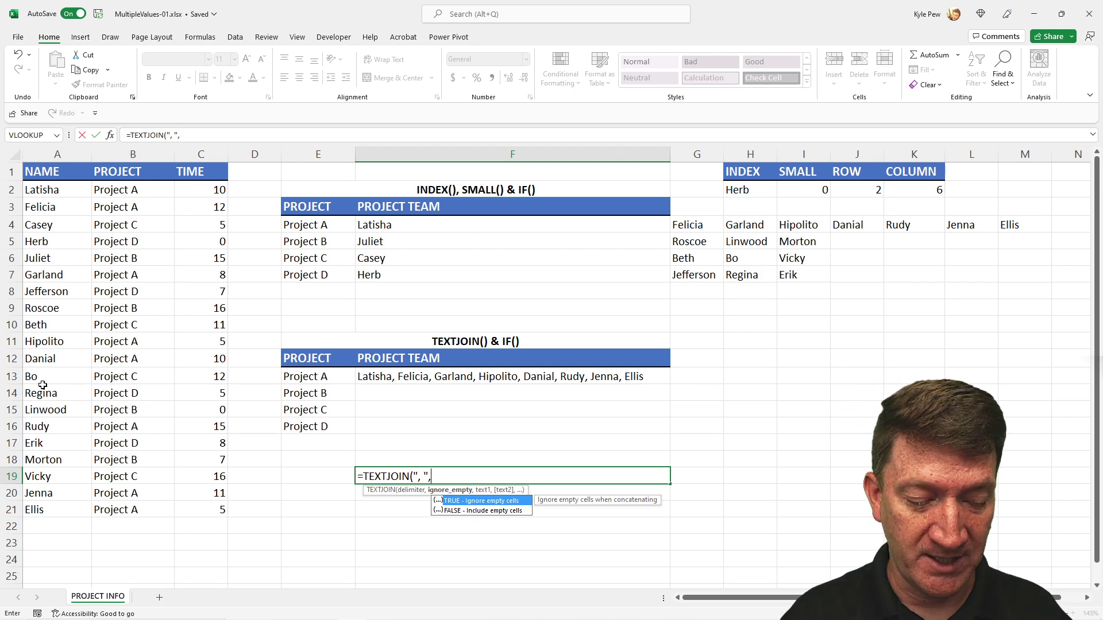
text(tru)
key(Tab)
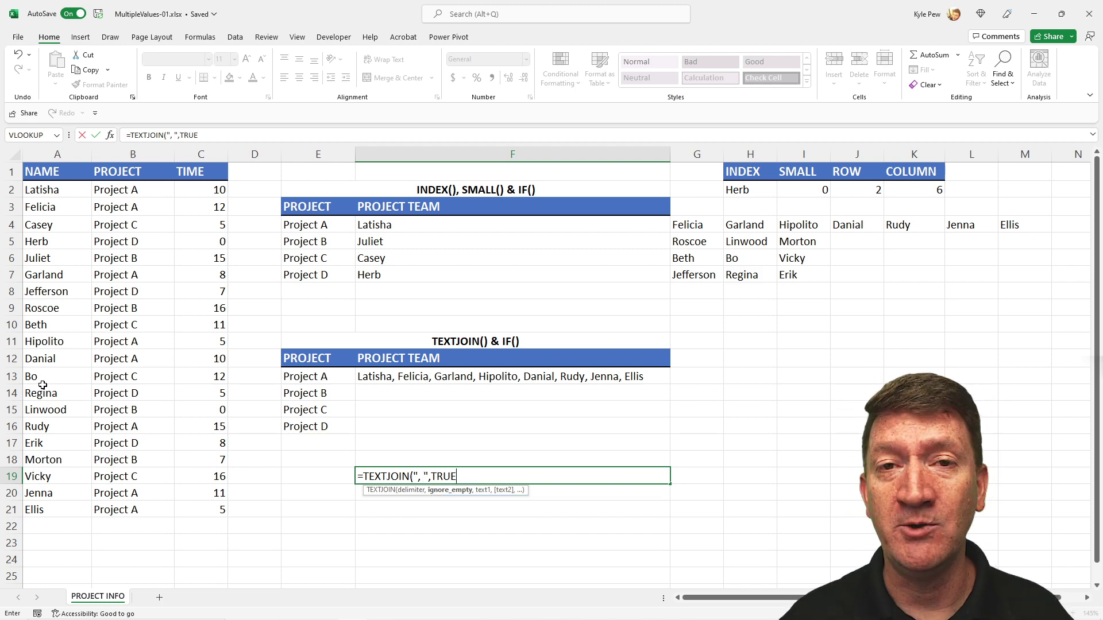
text(,)
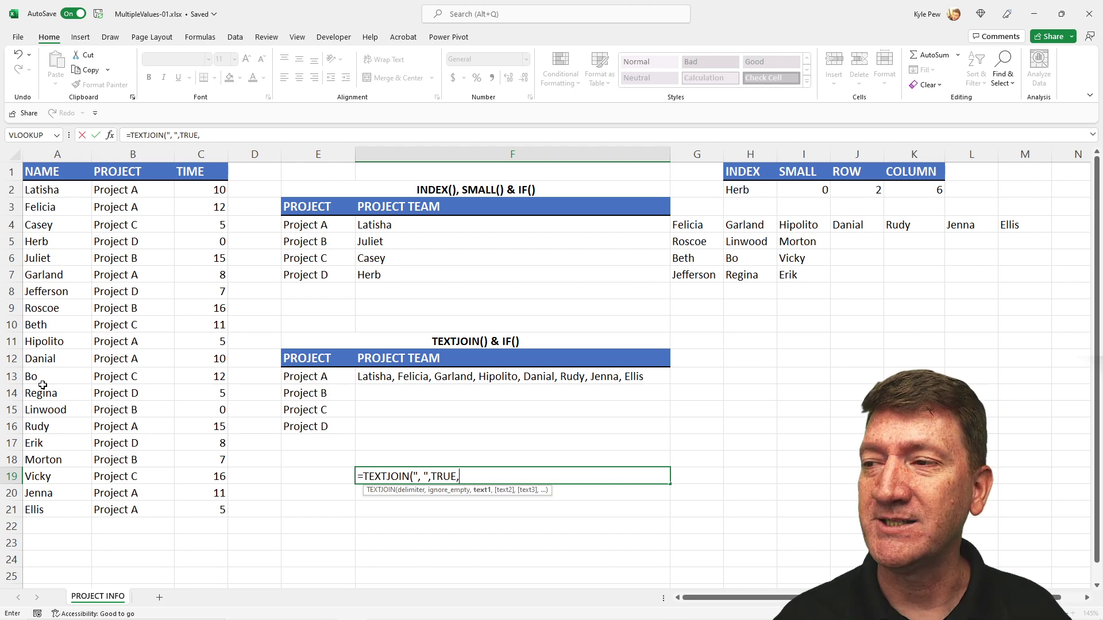
drag(57, 189, 37, 507)
text())
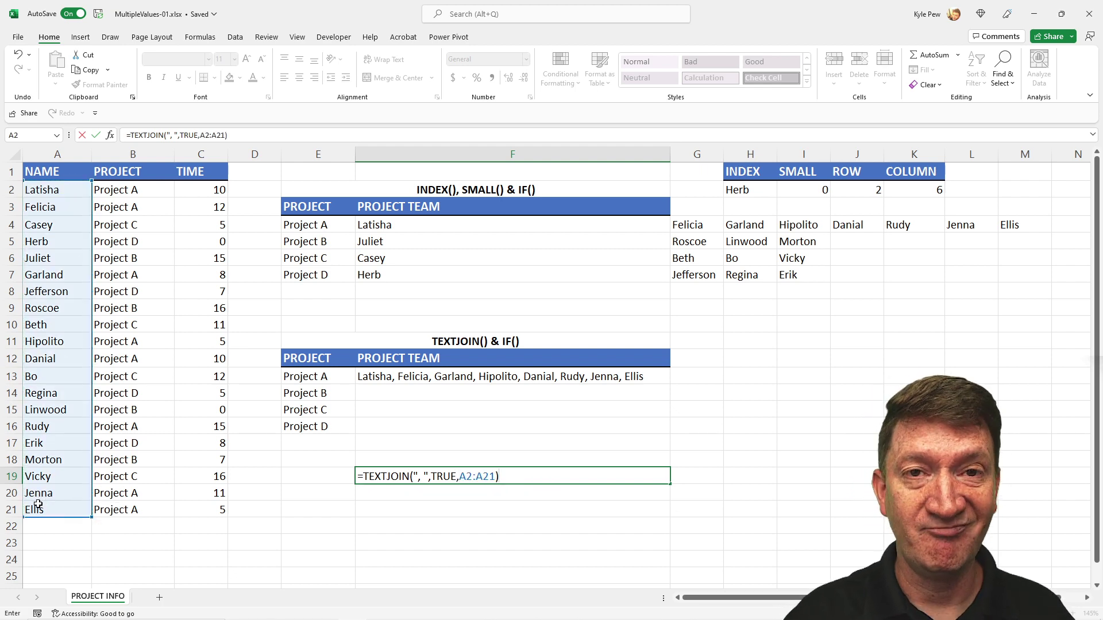
key(Return)
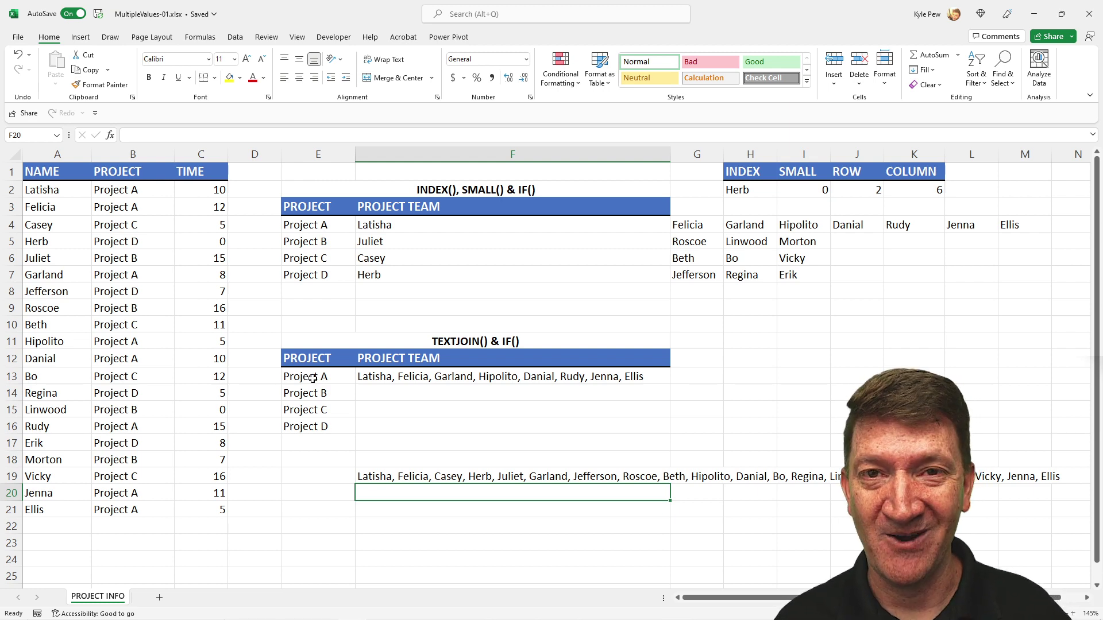
click(410, 479)
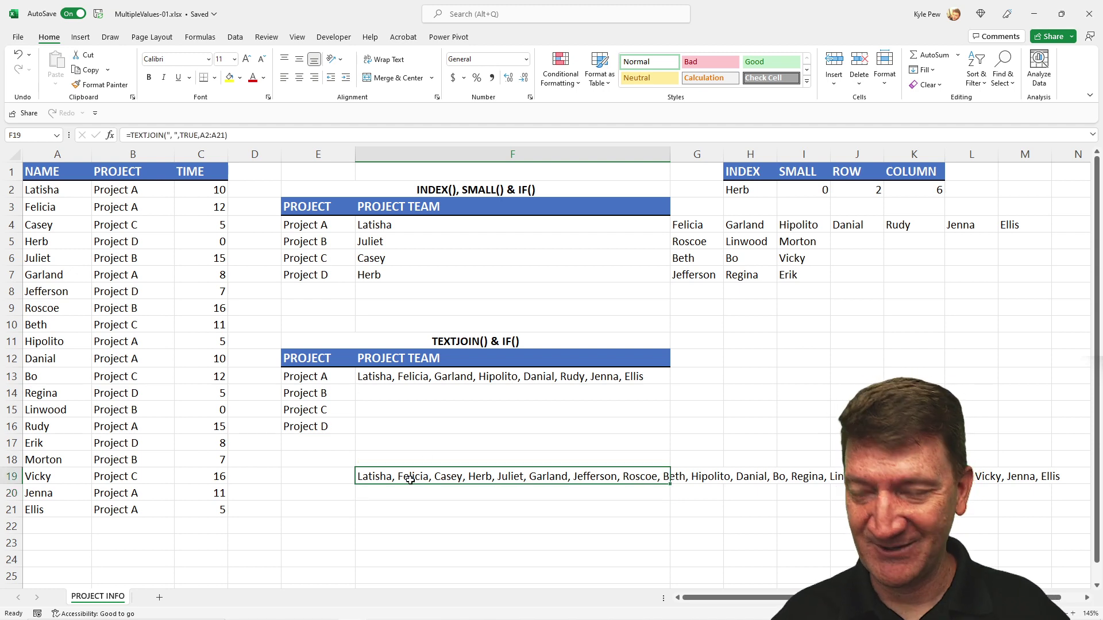
Delete F19's all-names list, then review and annotate Project A's TEXTJOIN/IF formula in F13.
key(Delete)
click(388, 380)
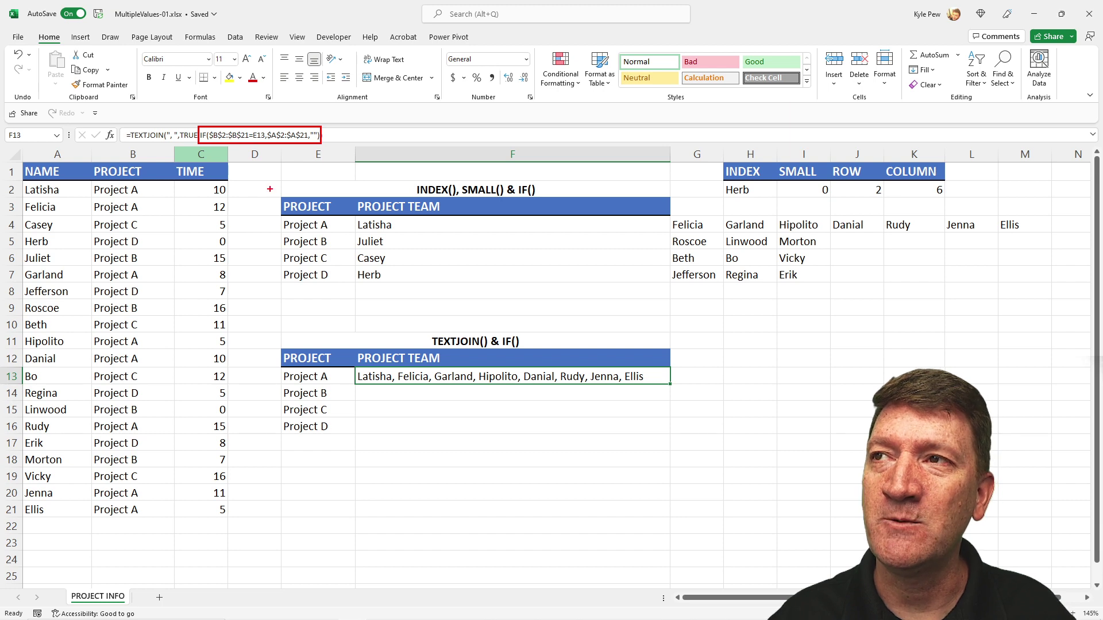
mouse_move(22, 182)
mouse_down()
mouse_move(92, 401)
mouse_move(89, 370)
mouse_up()
key(Escape)
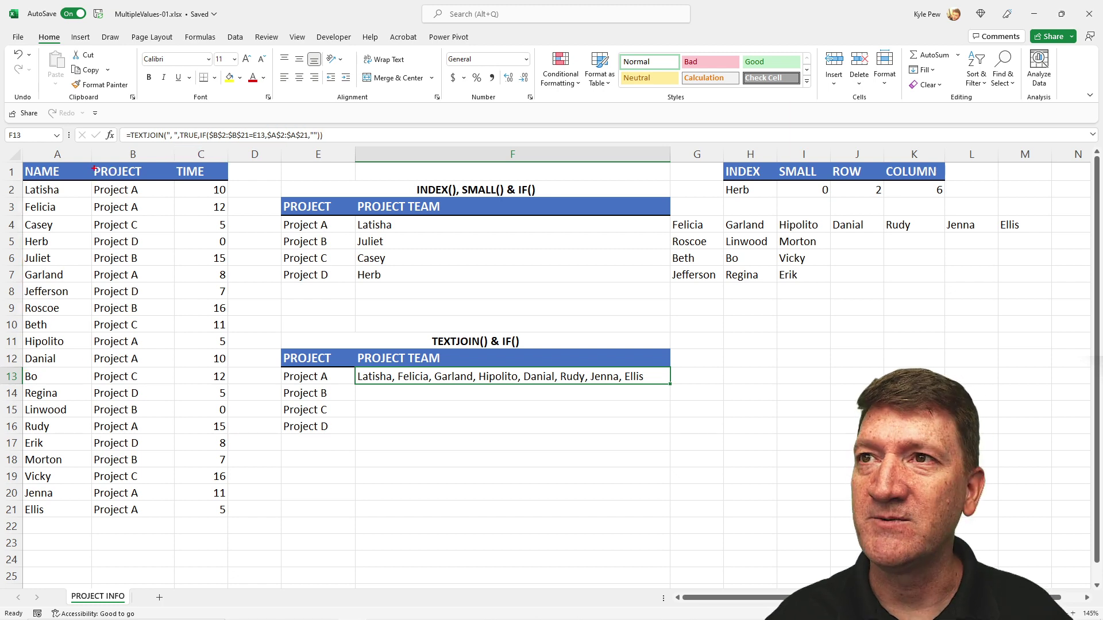
drag(96, 189, 178, 542)
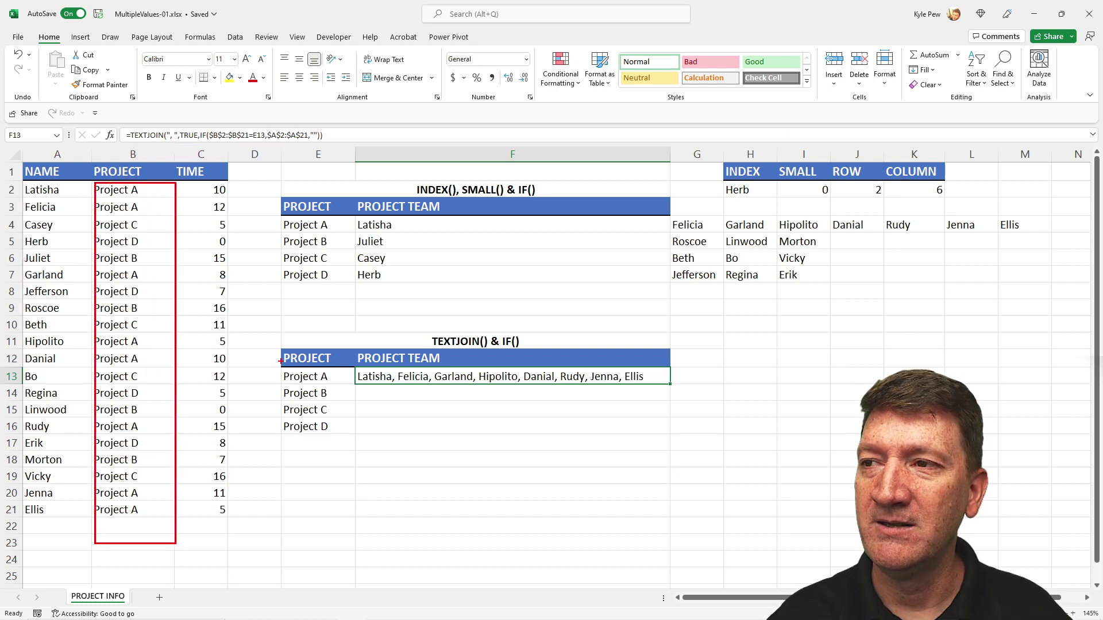
drag(280, 378, 259, 365)
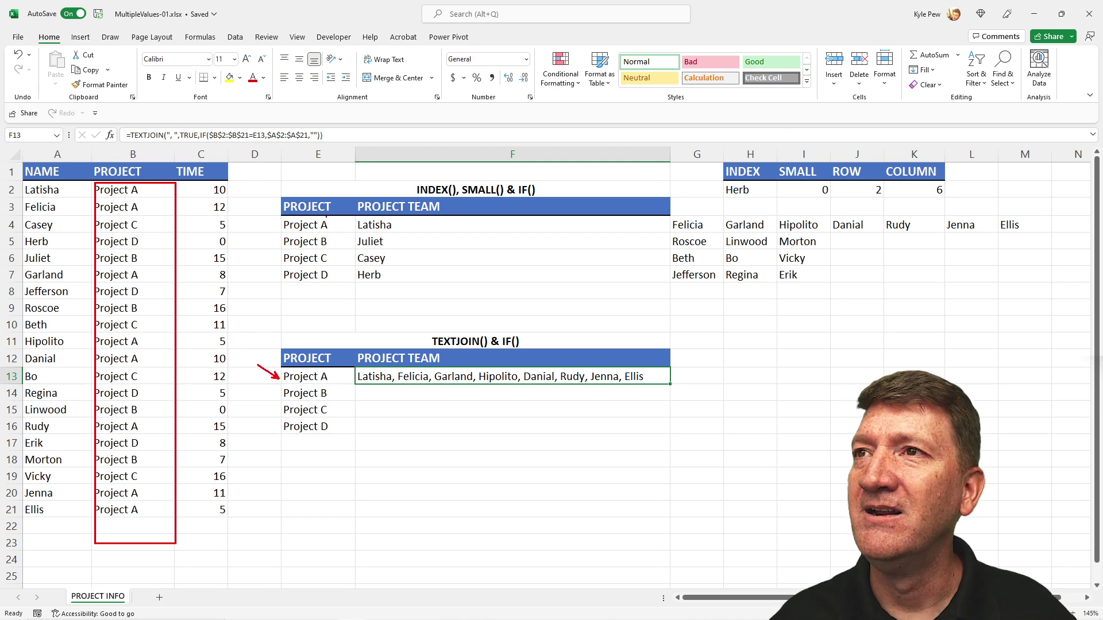
drag(267, 130, 309, 146)
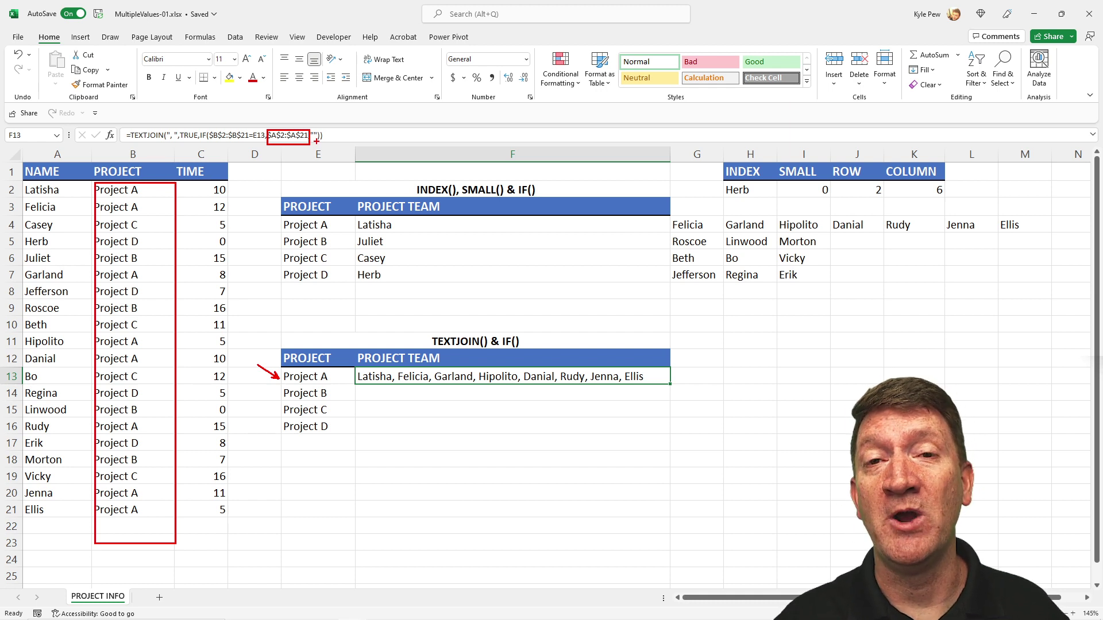
key(Escape)
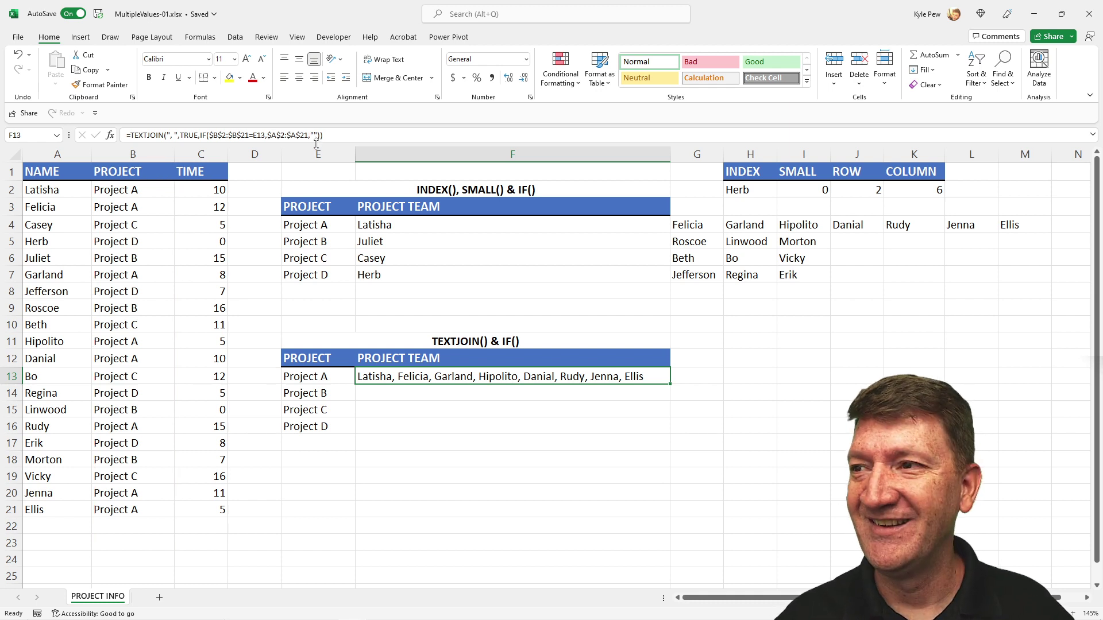
Begin a TEXTJOIN formula in F14 with a ", " delimiter, TRUE to ignore blanks, and an IF.
click(374, 388)
text(=textj)
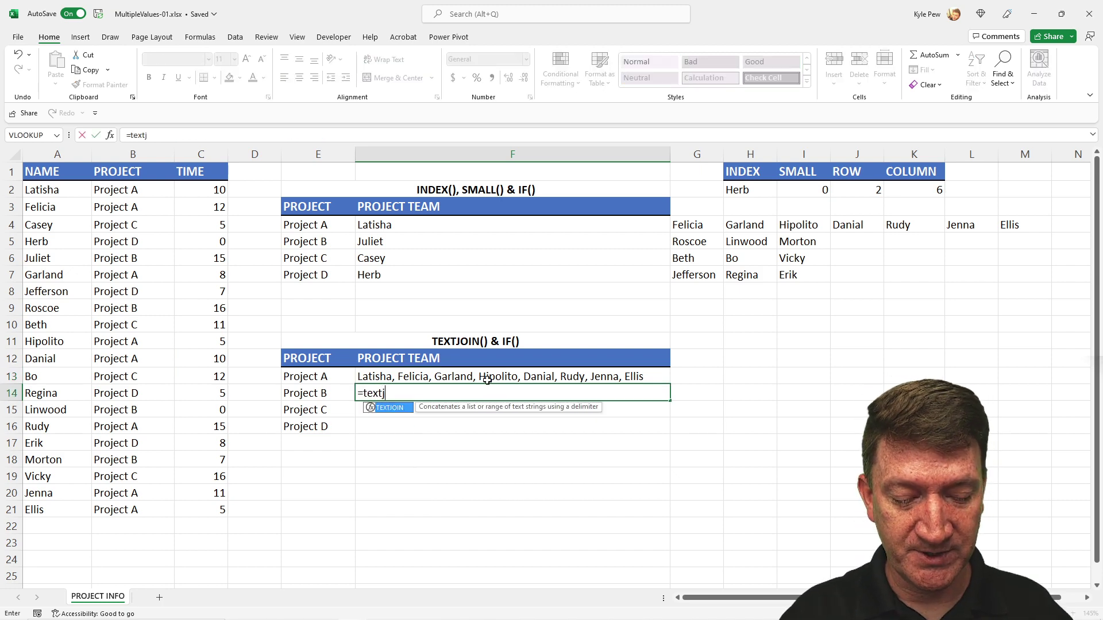
key(Tab)
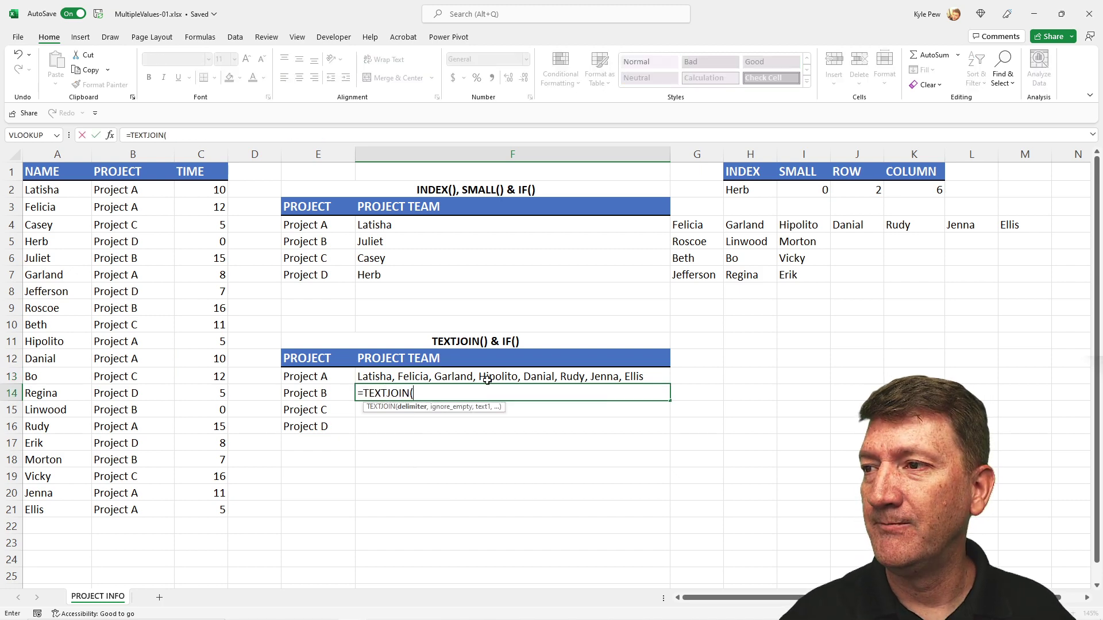
text(", ")
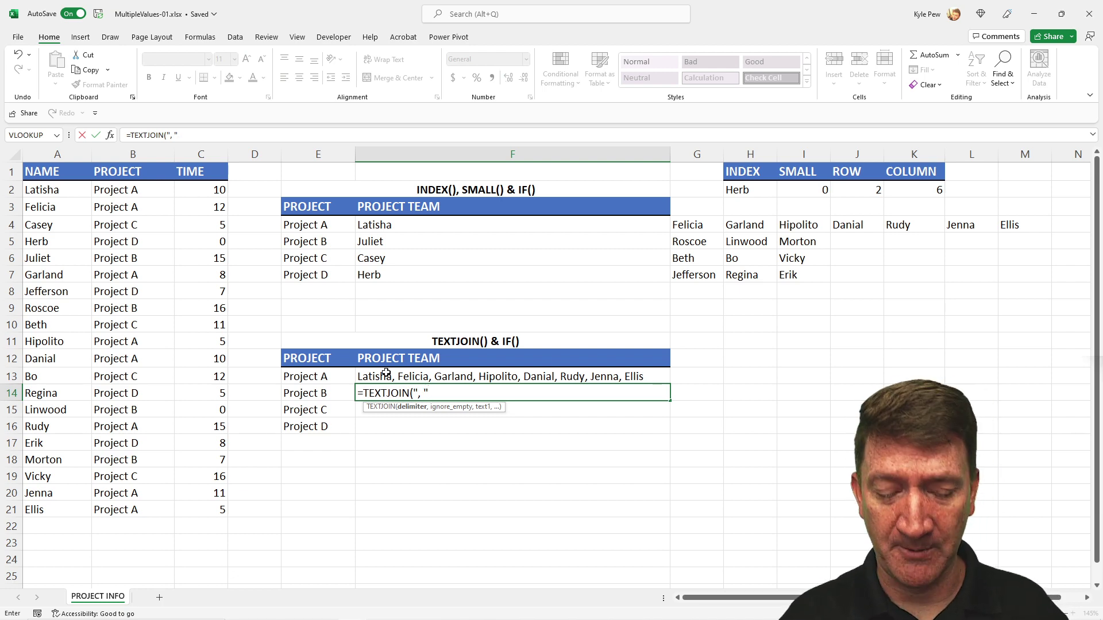
text(,)
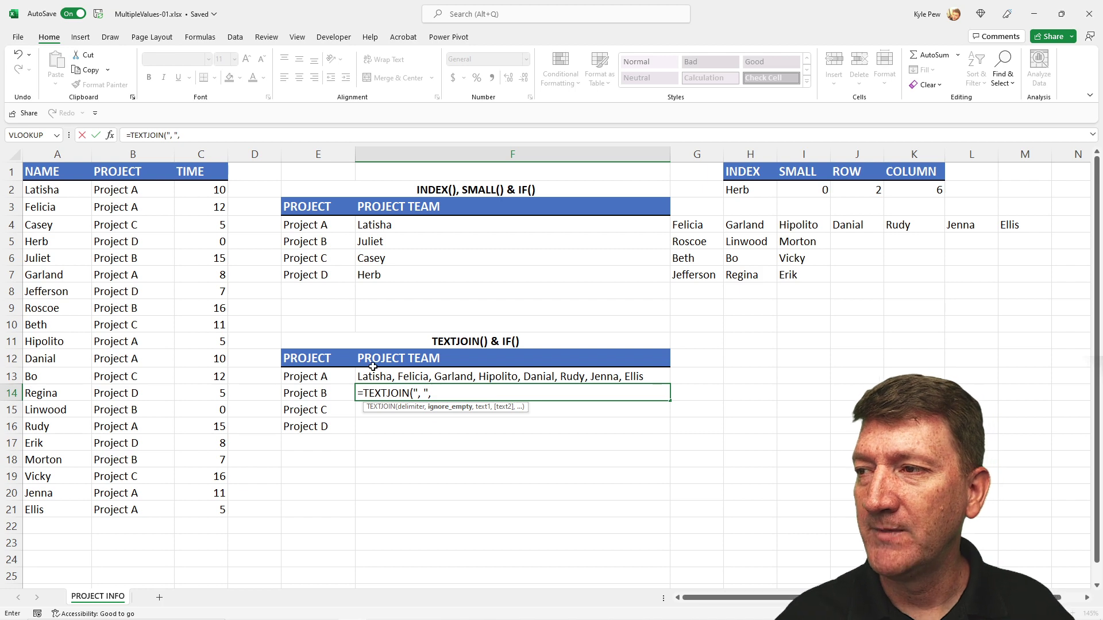
text( tru)
key(Tab)
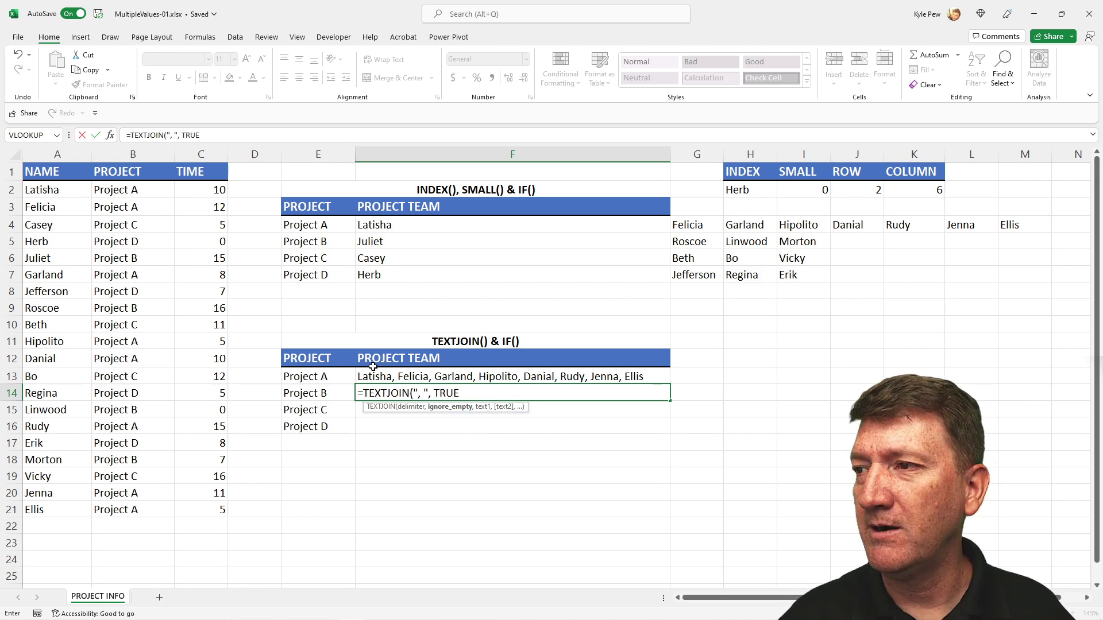
text(,if()
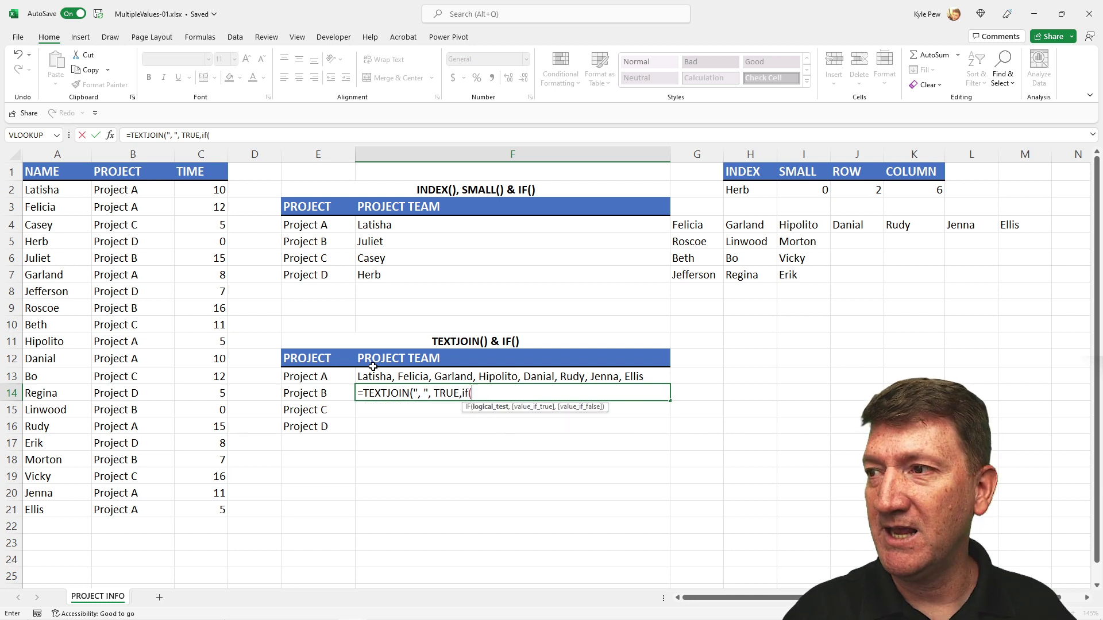
Complete the IF as $B$2:$B$21=$E14 returning $A$2:$A$21, listing Juliet, Roscoe, Linwood, Morton.
click(112, 191)
key(ctrl+shift+Down)
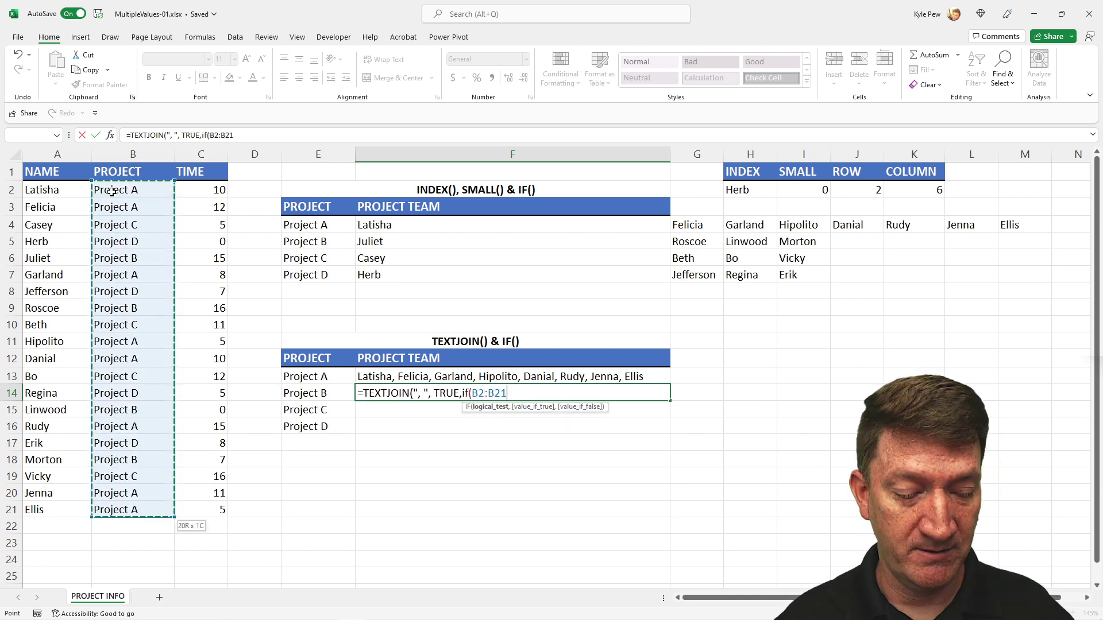
key(F4)
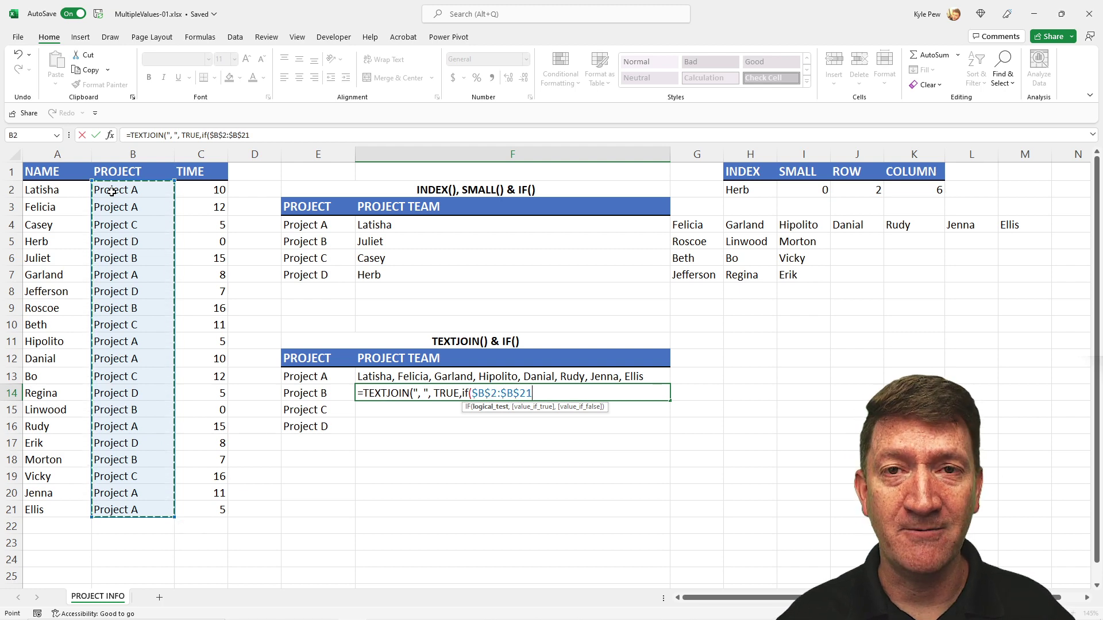
text(=)
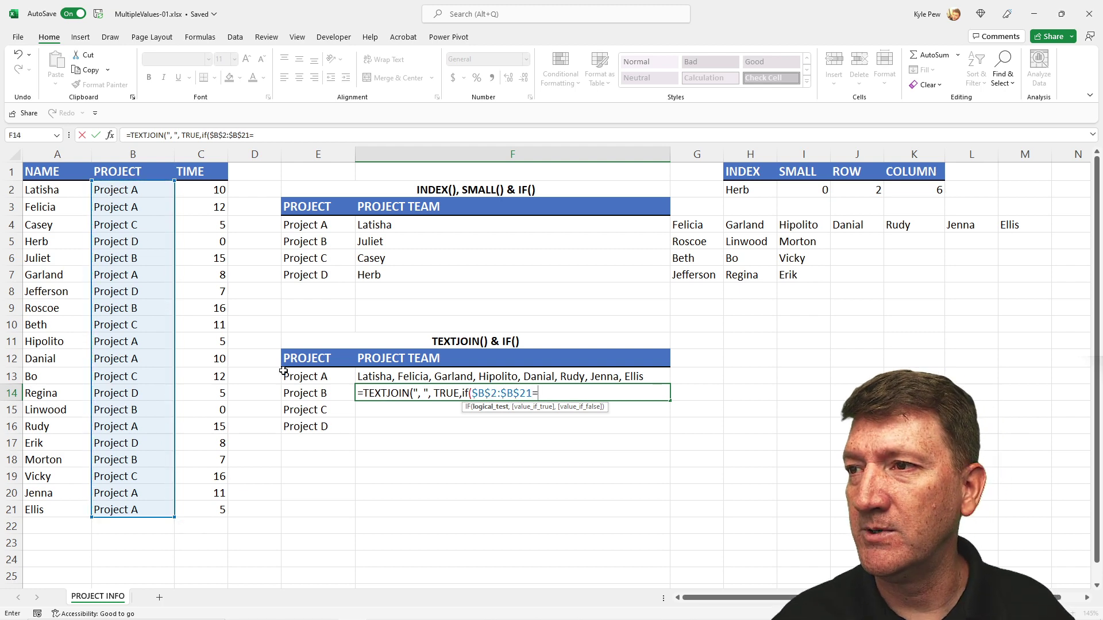
click(306, 392)
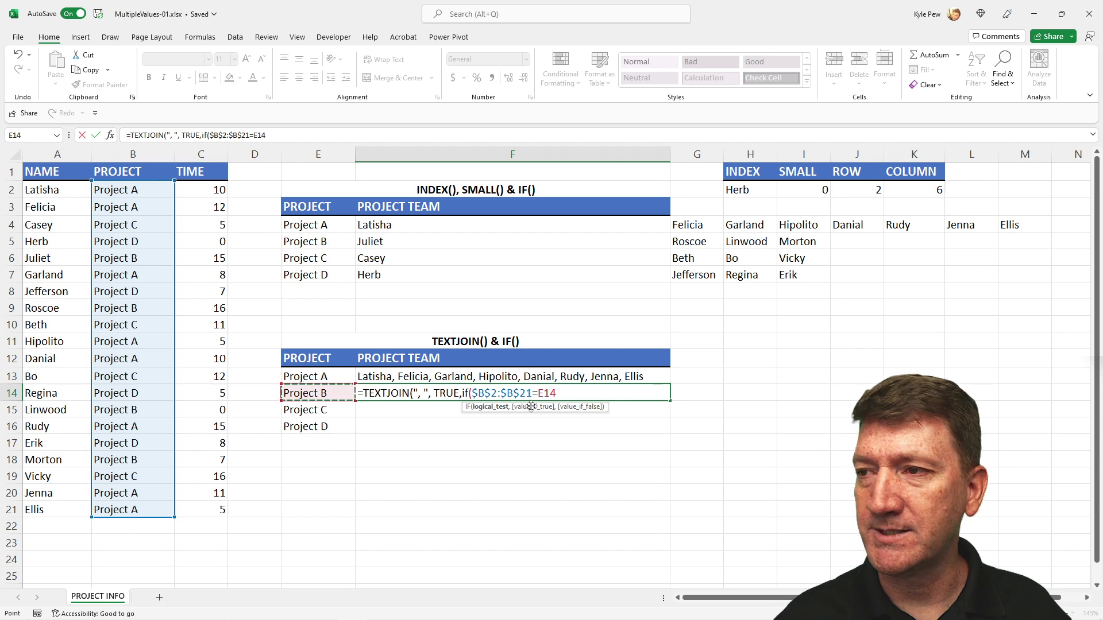
key(F4)
key(F4)
key(F4)
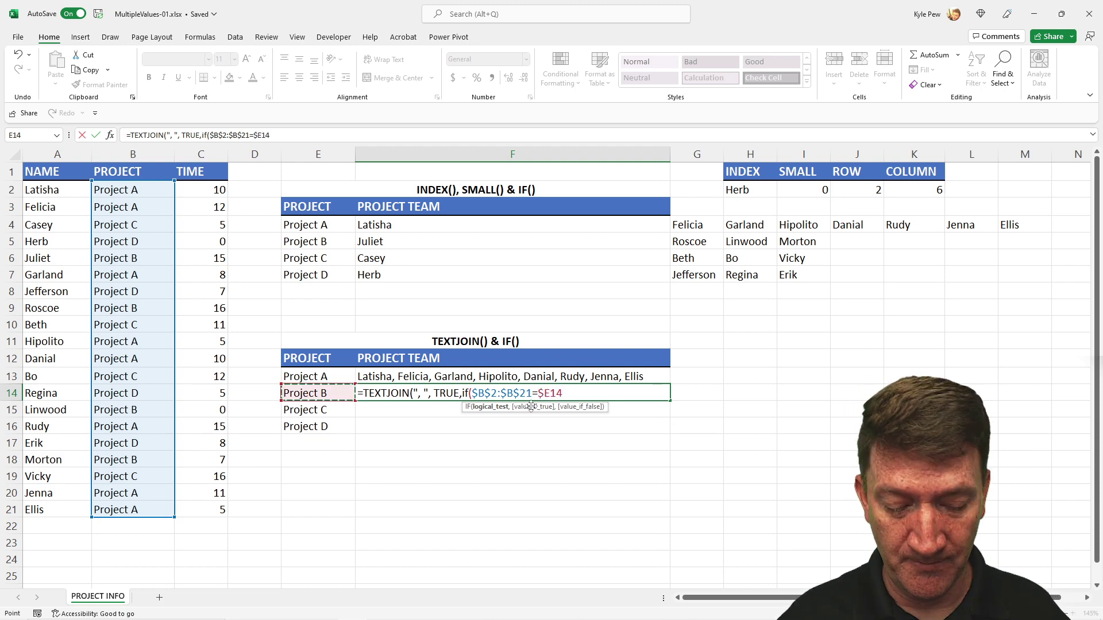
text(,)
click(71, 194)
key(ctrl+shift+Down)
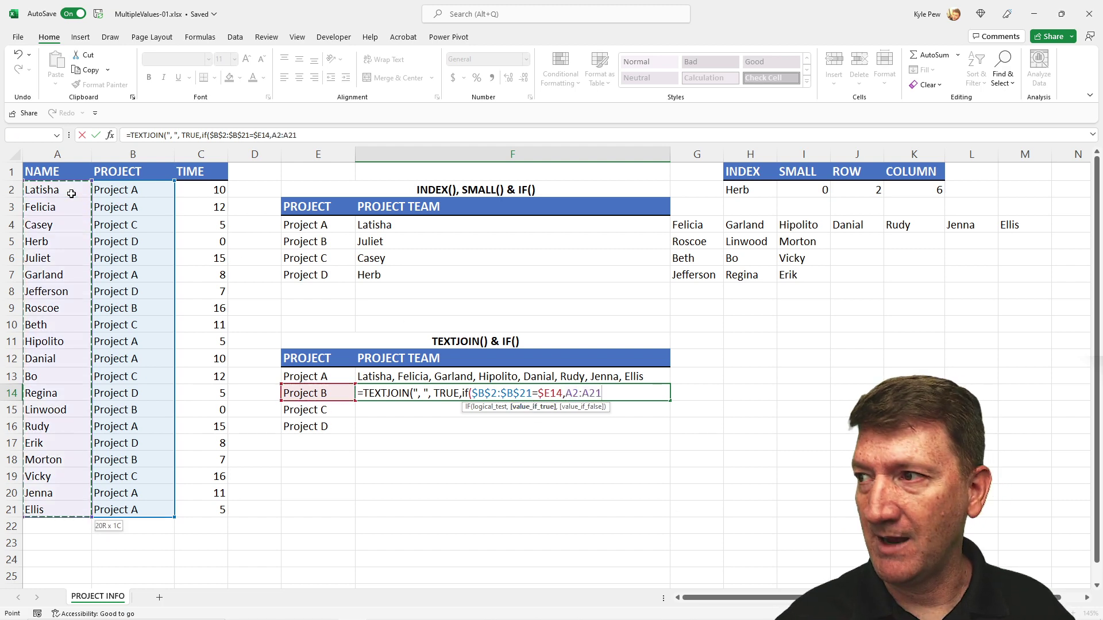
key(F4)
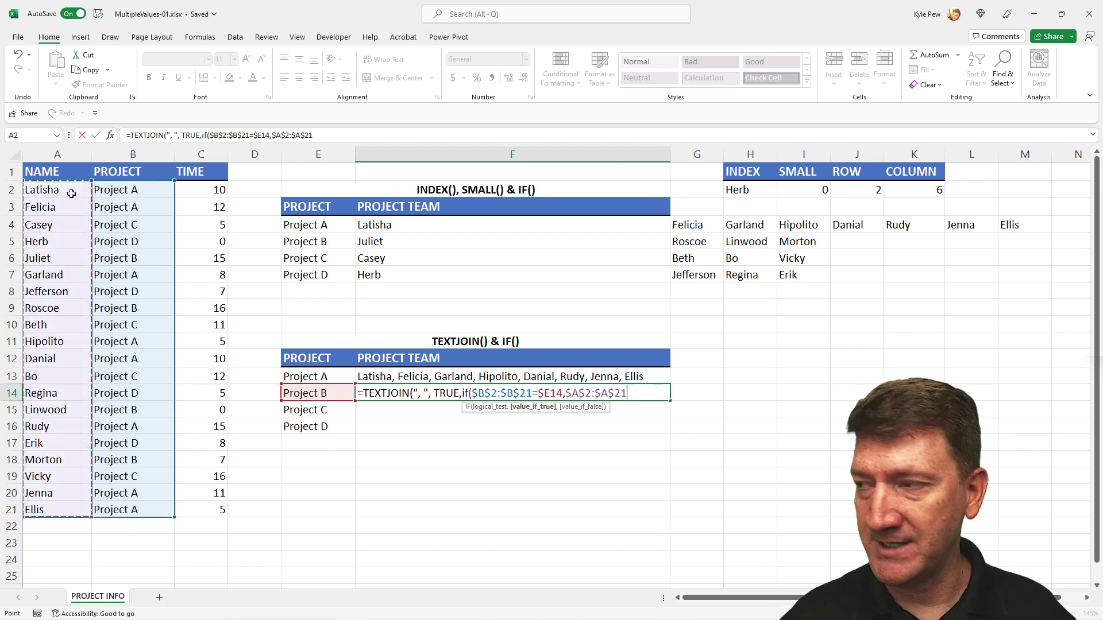
text(,"")
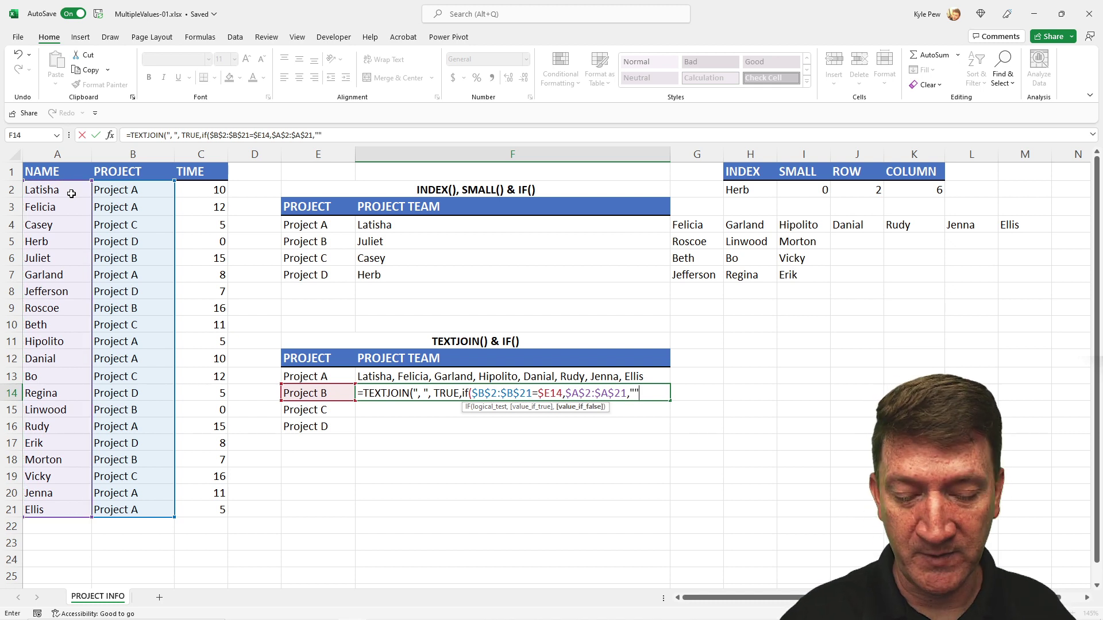
text()))
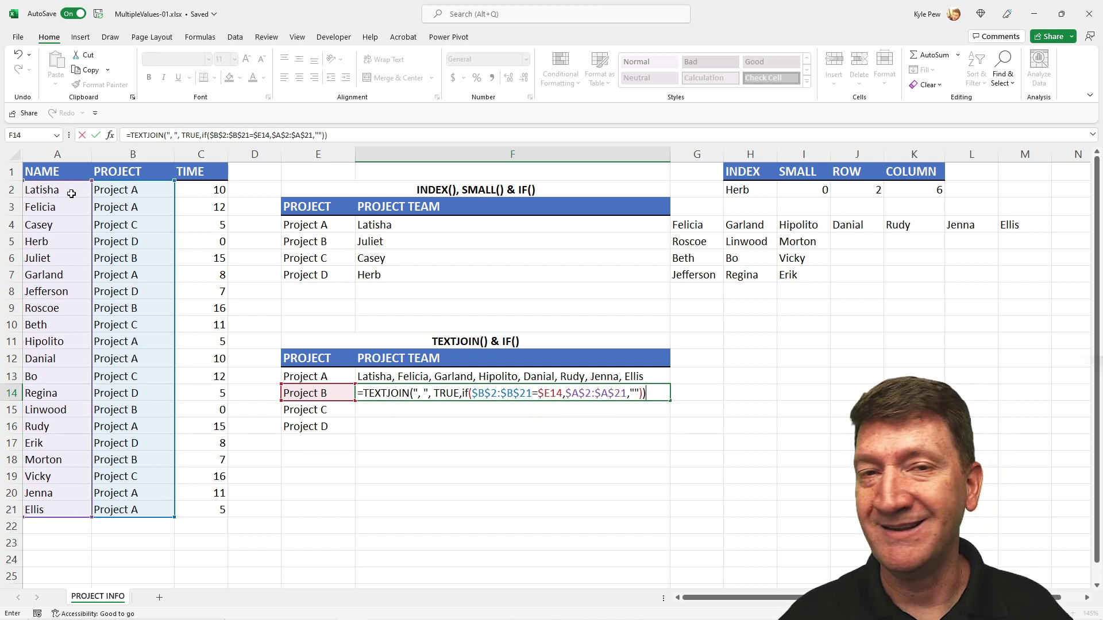
key(Return)
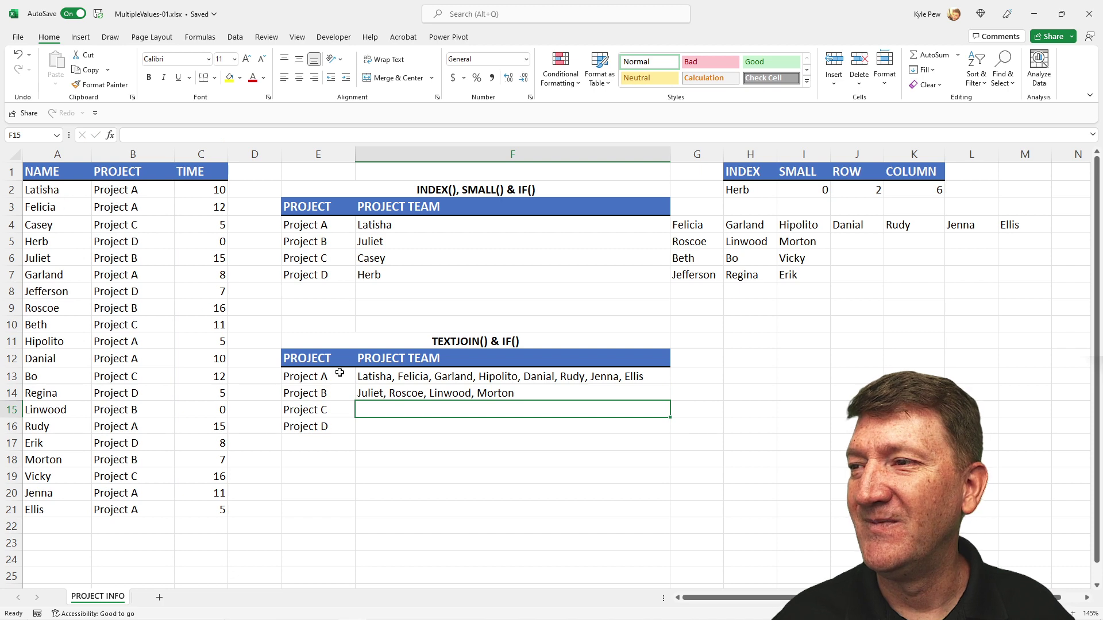
Copy F14's TEXTJOIN formula down to F15:F16 for Projects C and D.
click(367, 396)
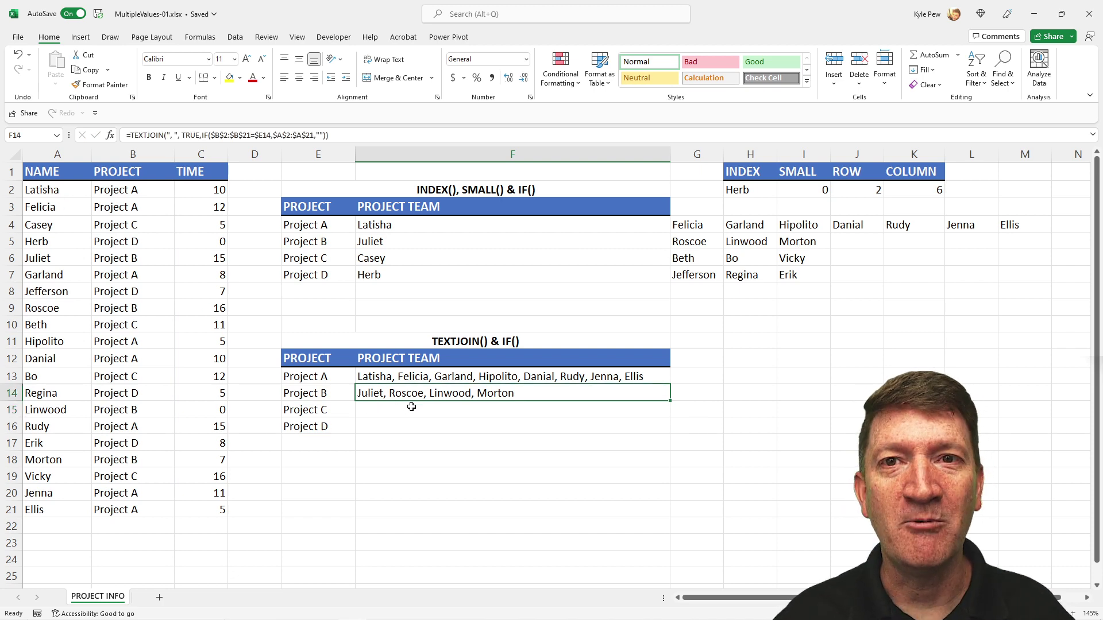
drag(669, 401, 670, 435)
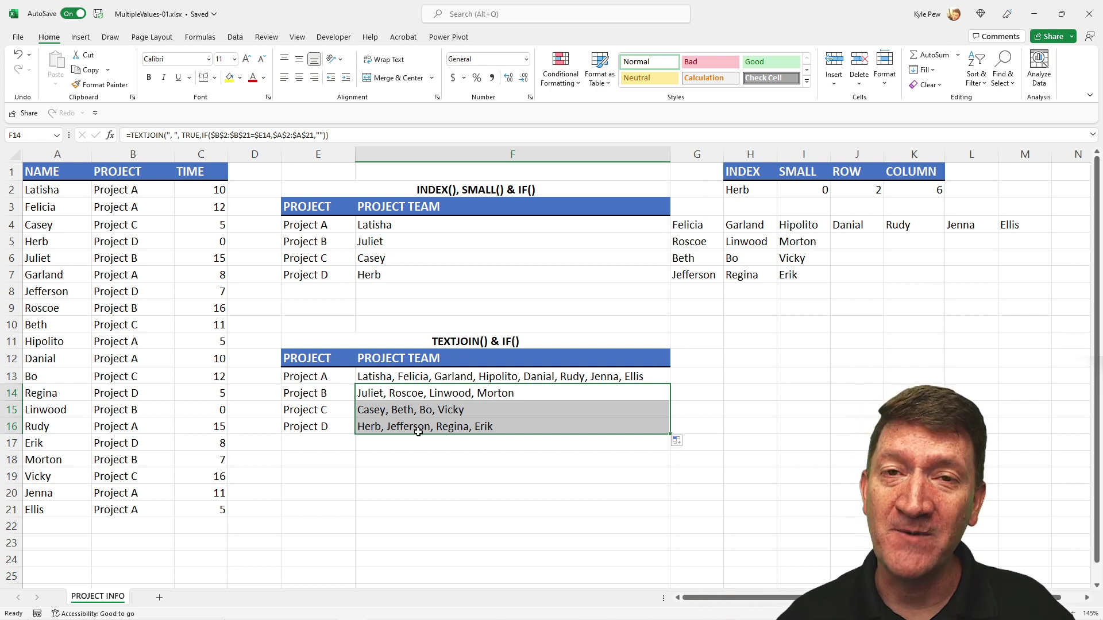
click(394, 228)
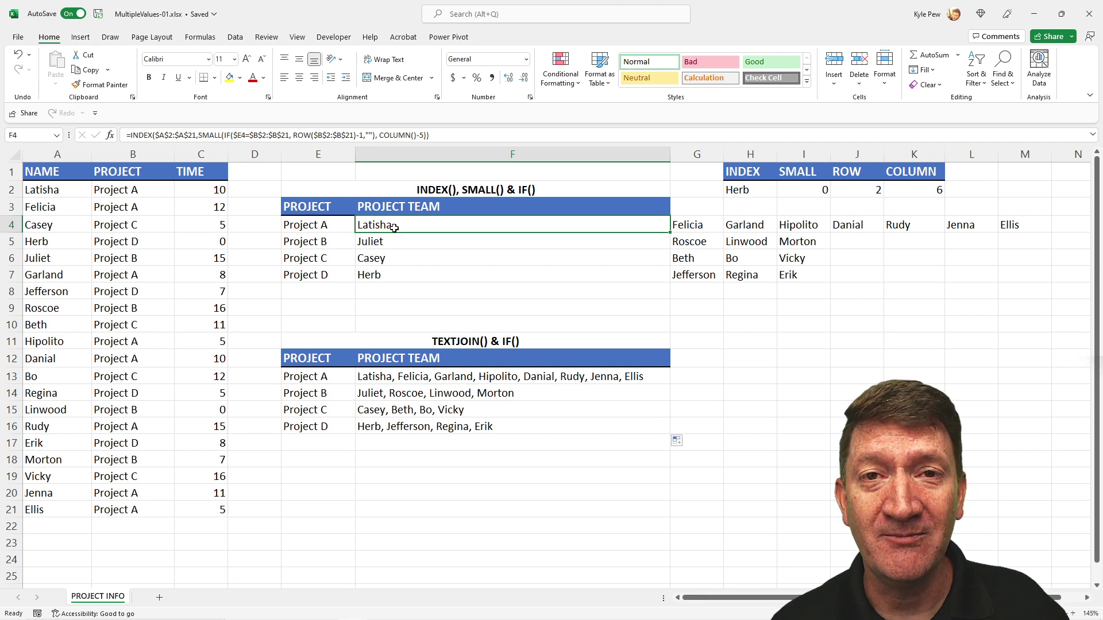